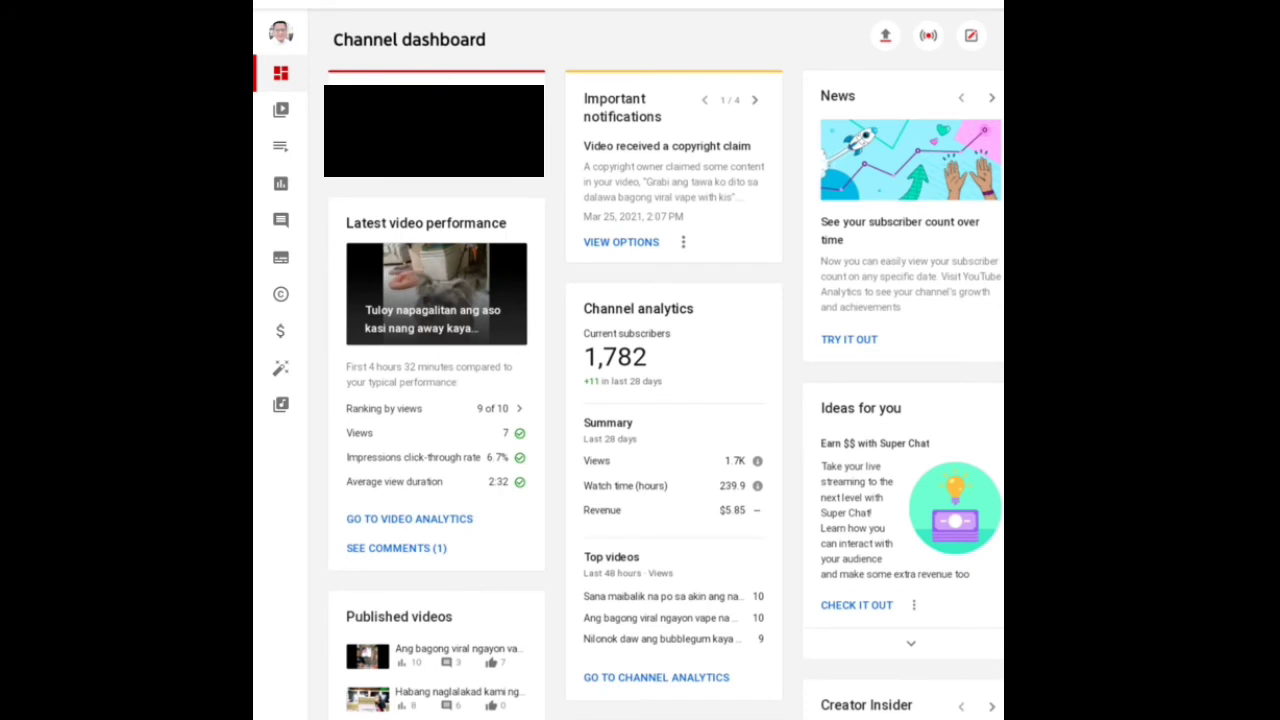
Step: Find the video "Mga ofw magtulongan tayo sa kapwa natin walang trabaho" in the channel's content list and open its details
click(280, 146)
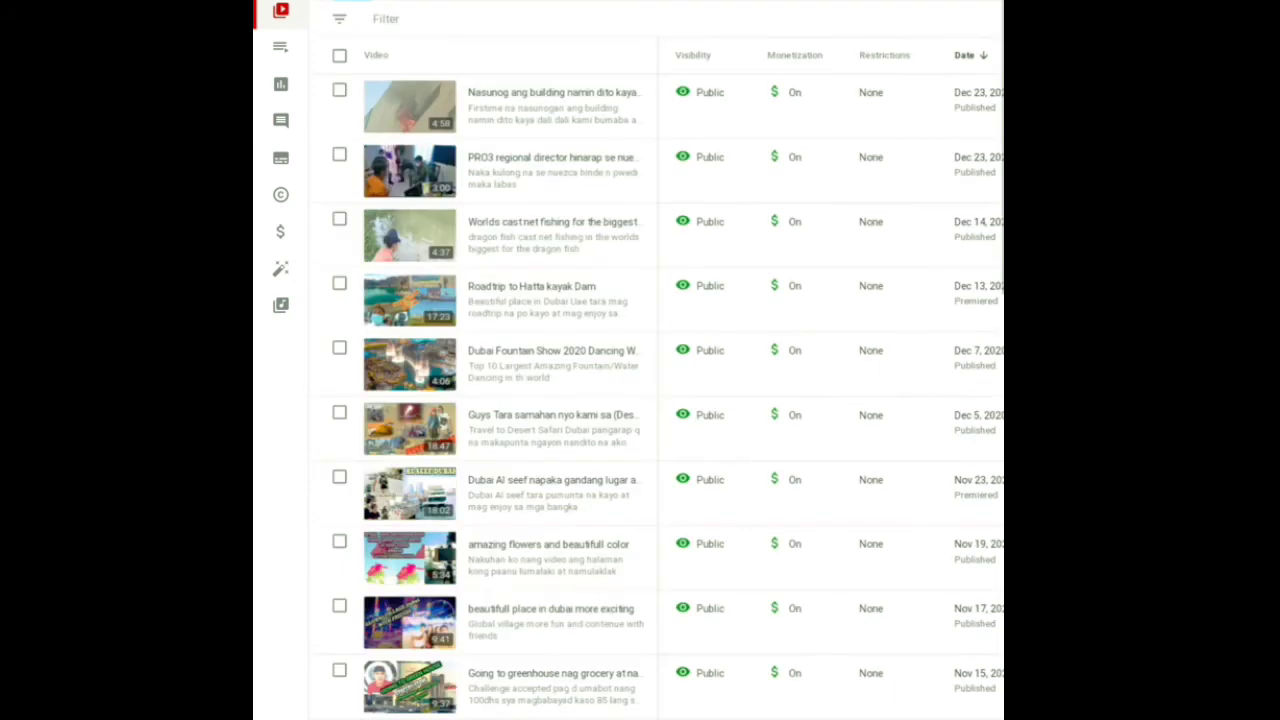
scroll(668, 360, down, 6)
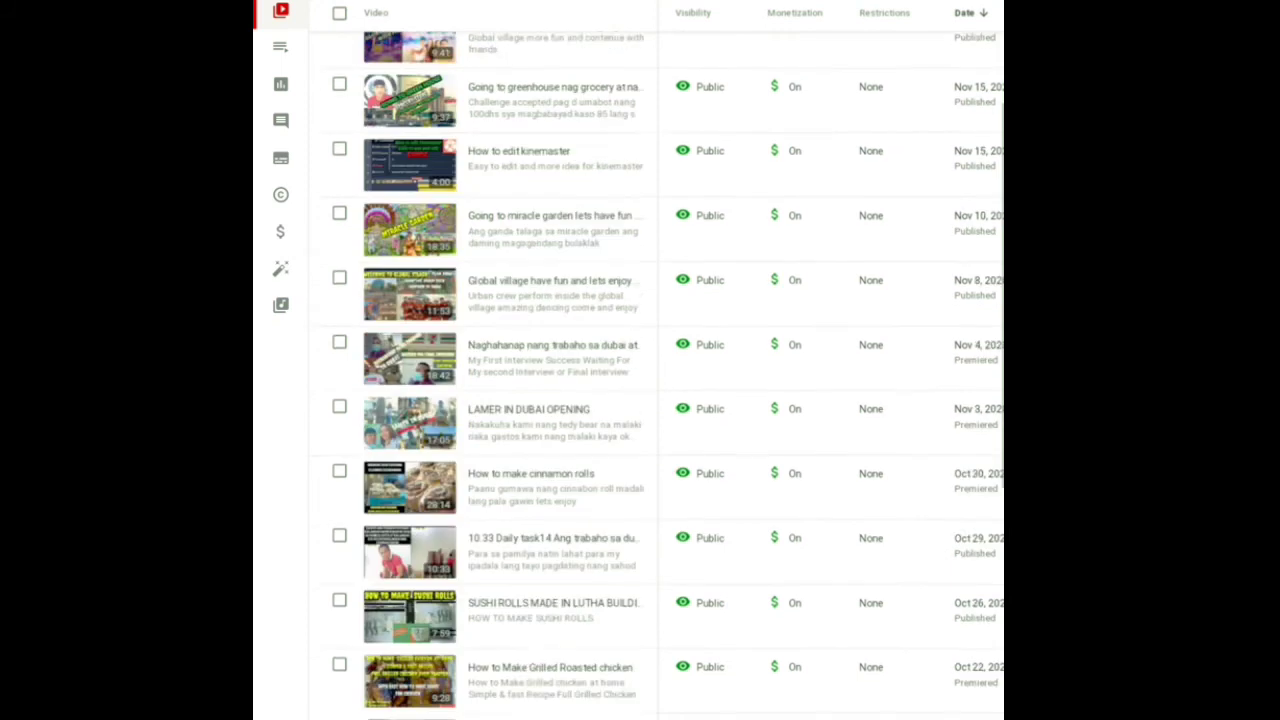
scroll(668, 360, down, 6)
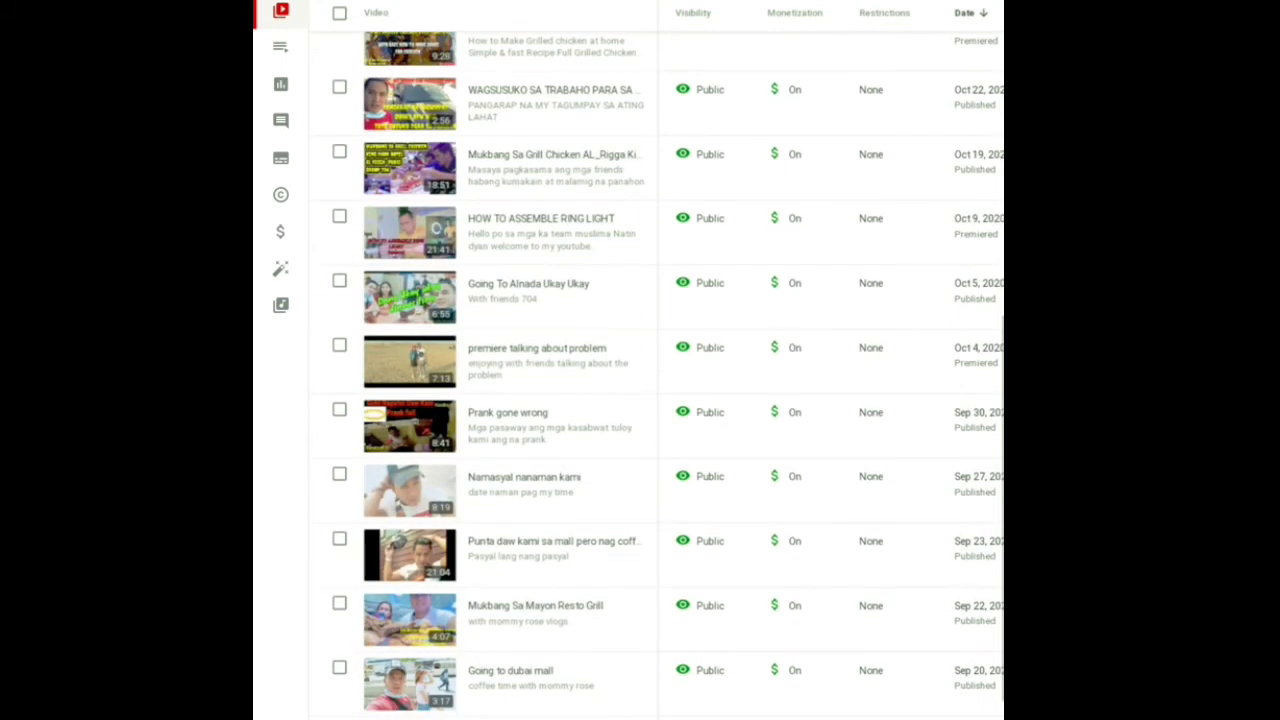
scroll(668, 360, down, 3)
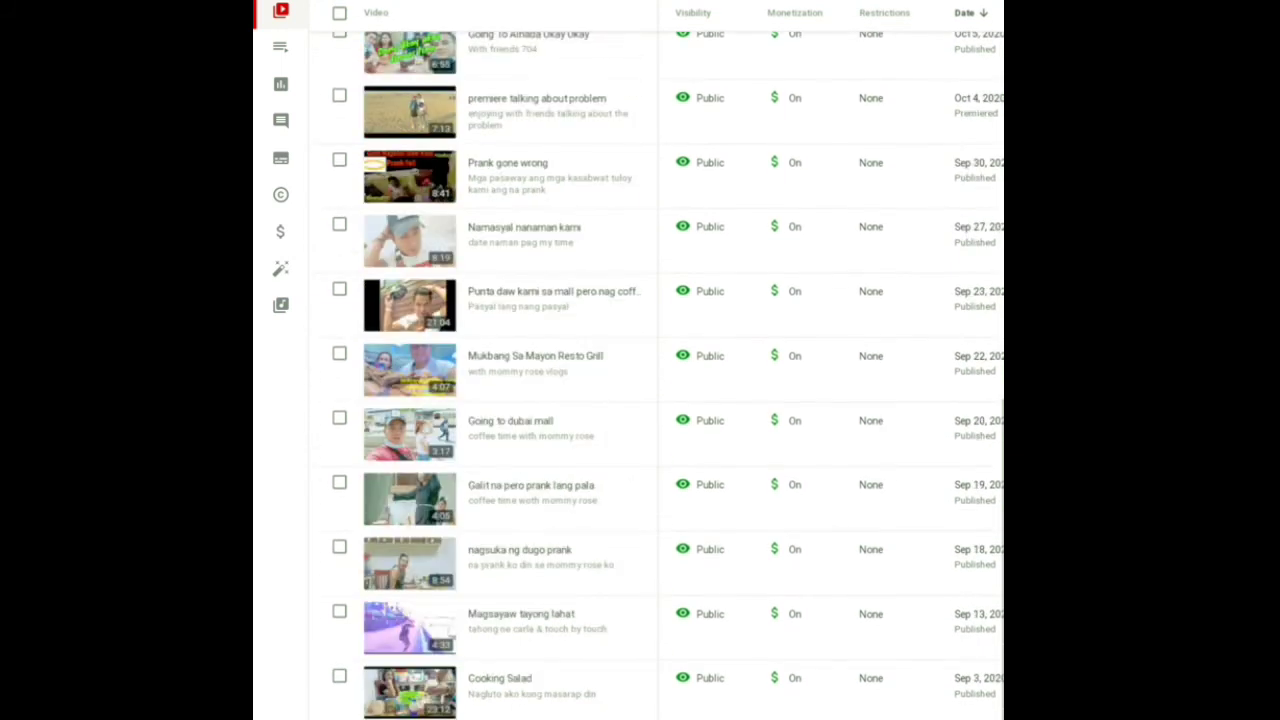
scroll(668, 375, down, 2)
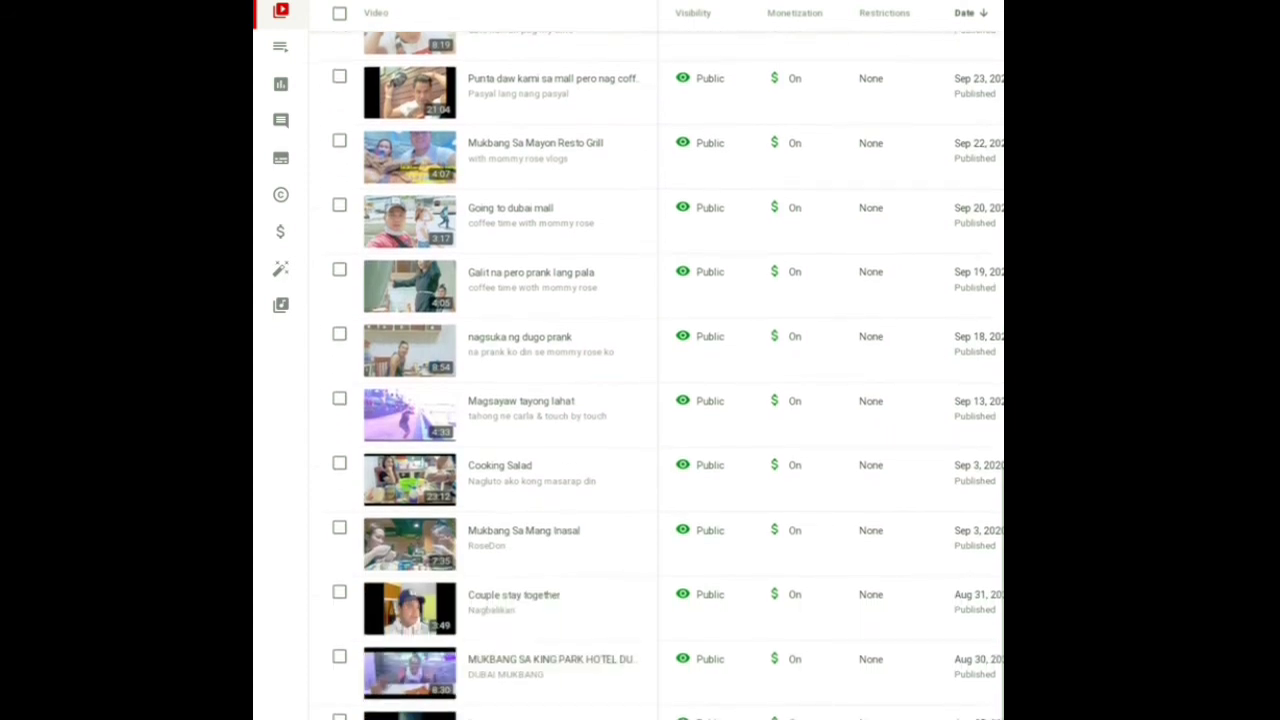
scroll(668, 375, down, 2)
scroll(668, 375, down, 2)
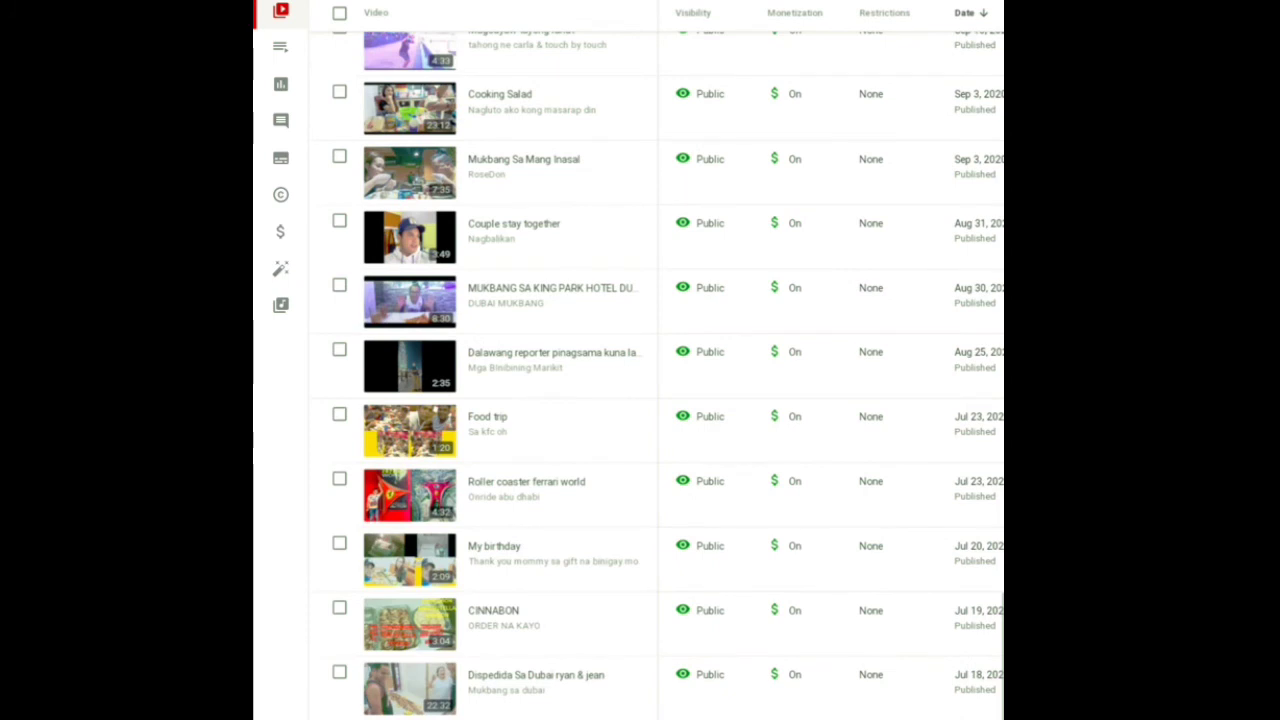
scroll(668, 375, down, 2)
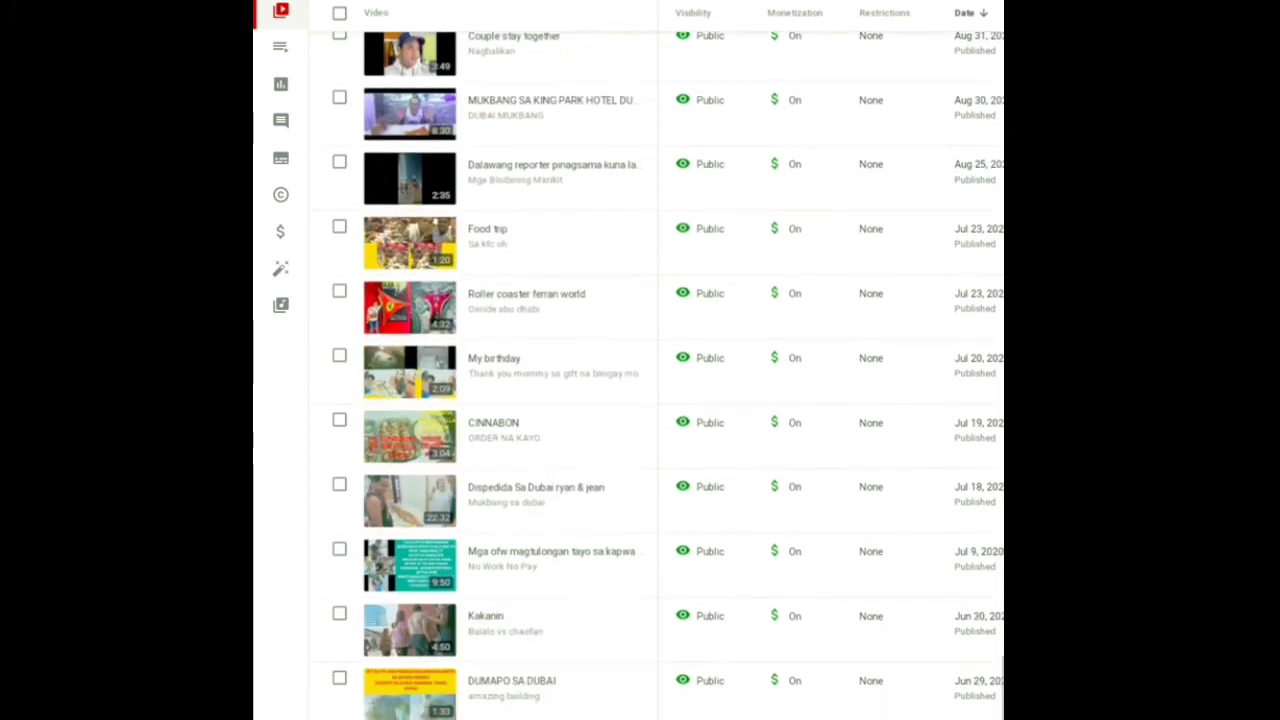
scroll(668, 375, down, 1)
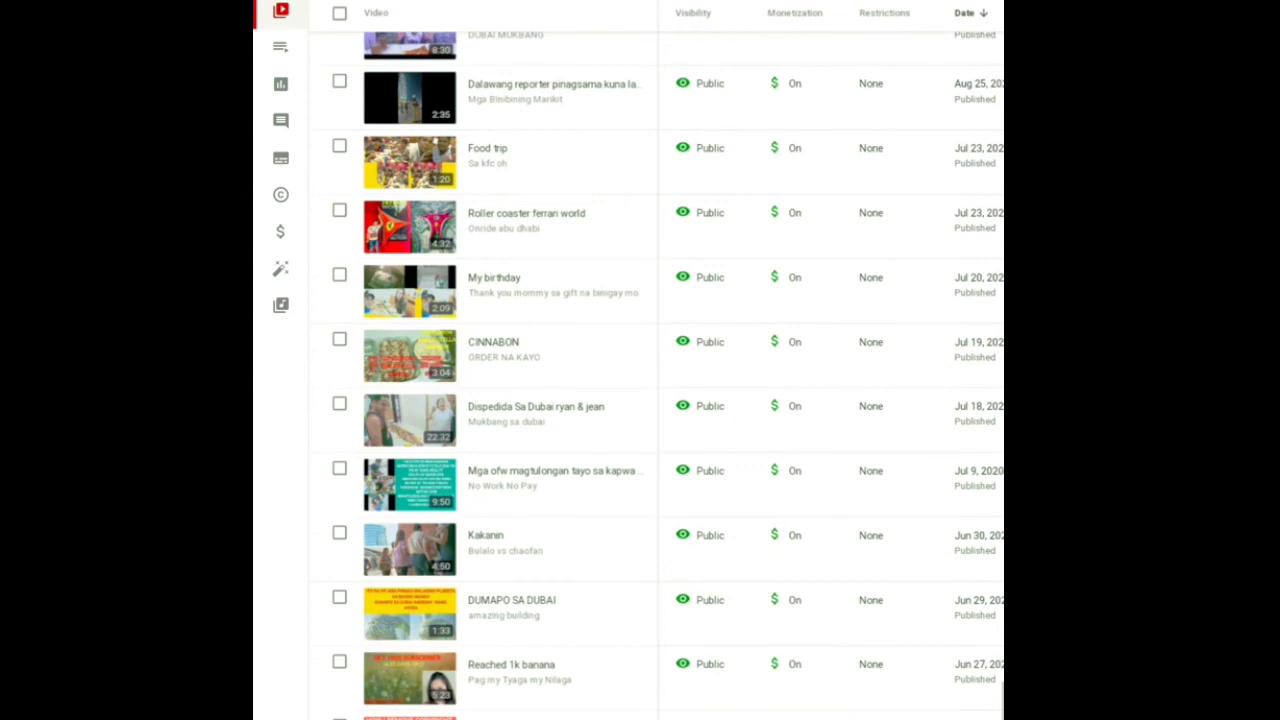
scroll(668, 375, up, 2)
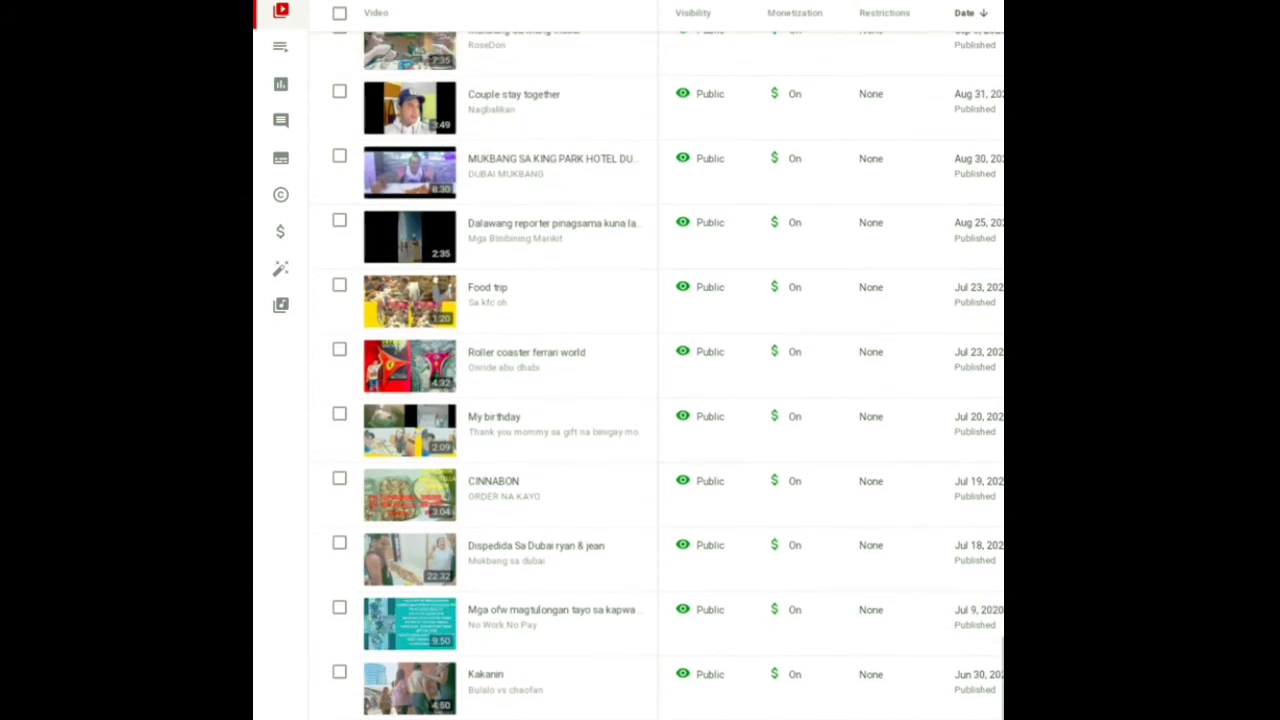
click(409, 366)
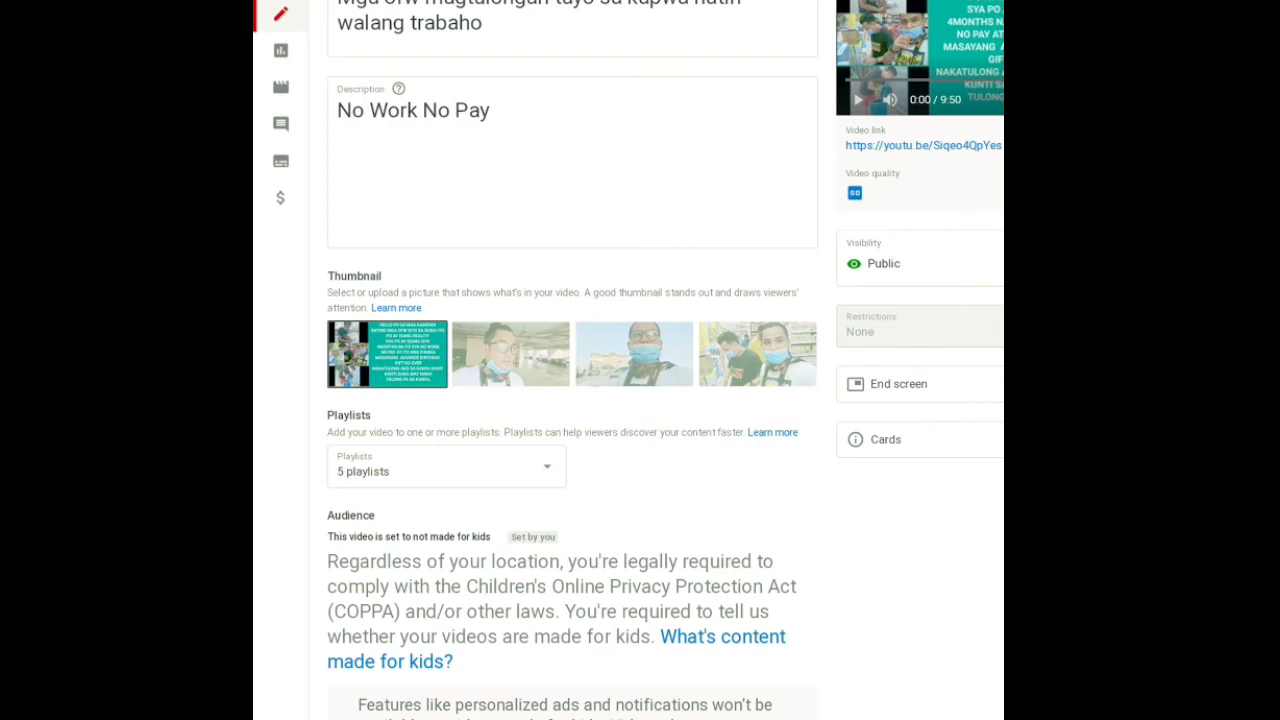
Step: Open the video's monetization settings, leave monetization on, and open the mid-roll ad break editor
click(280, 197)
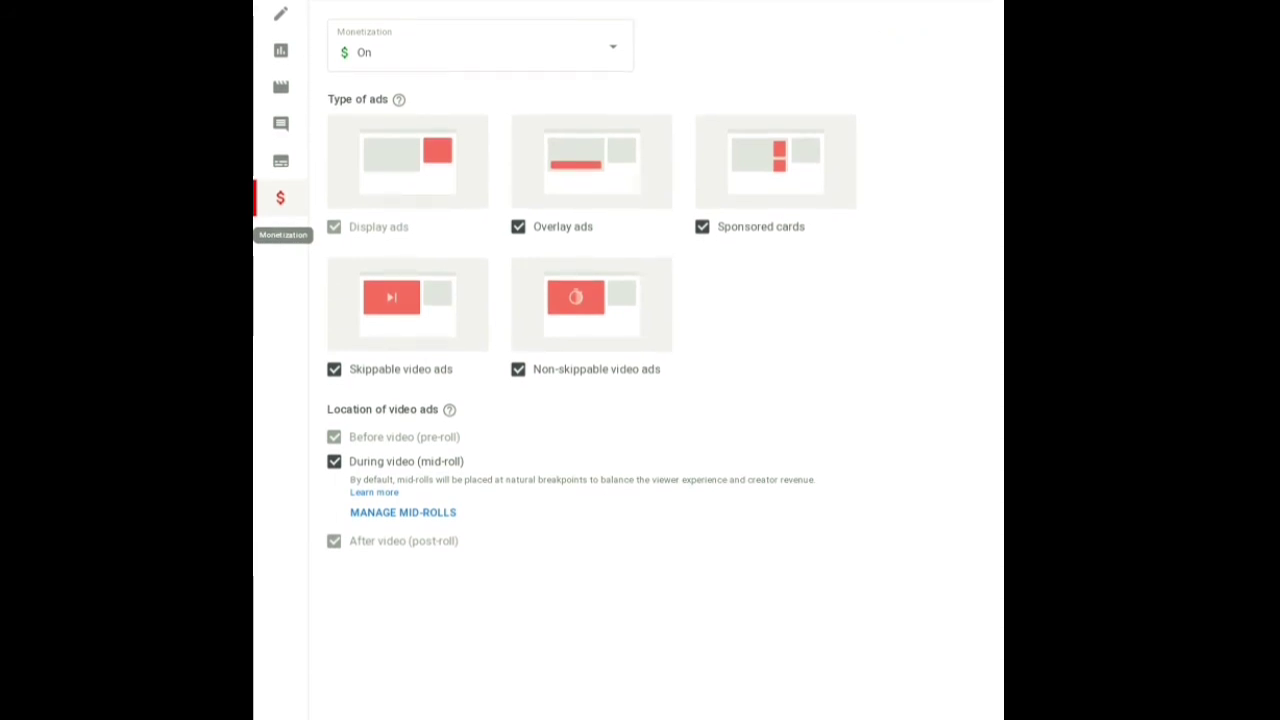
click(480, 47)
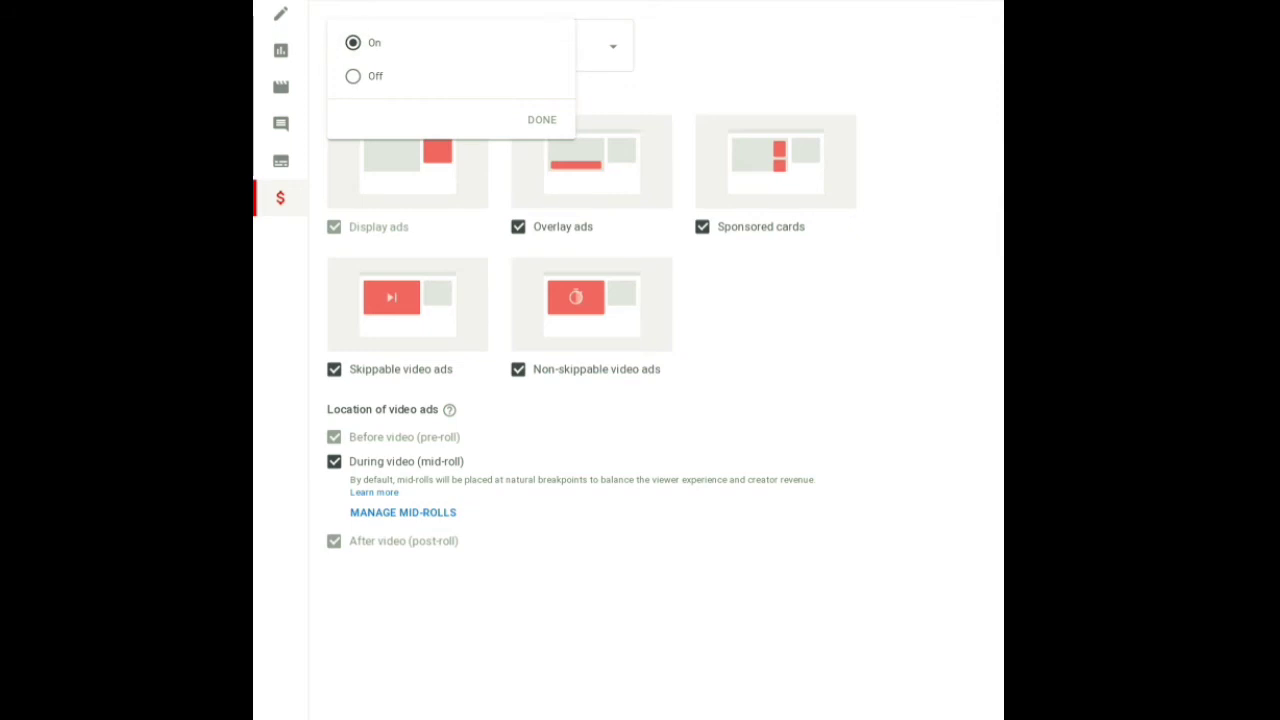
key(Escape)
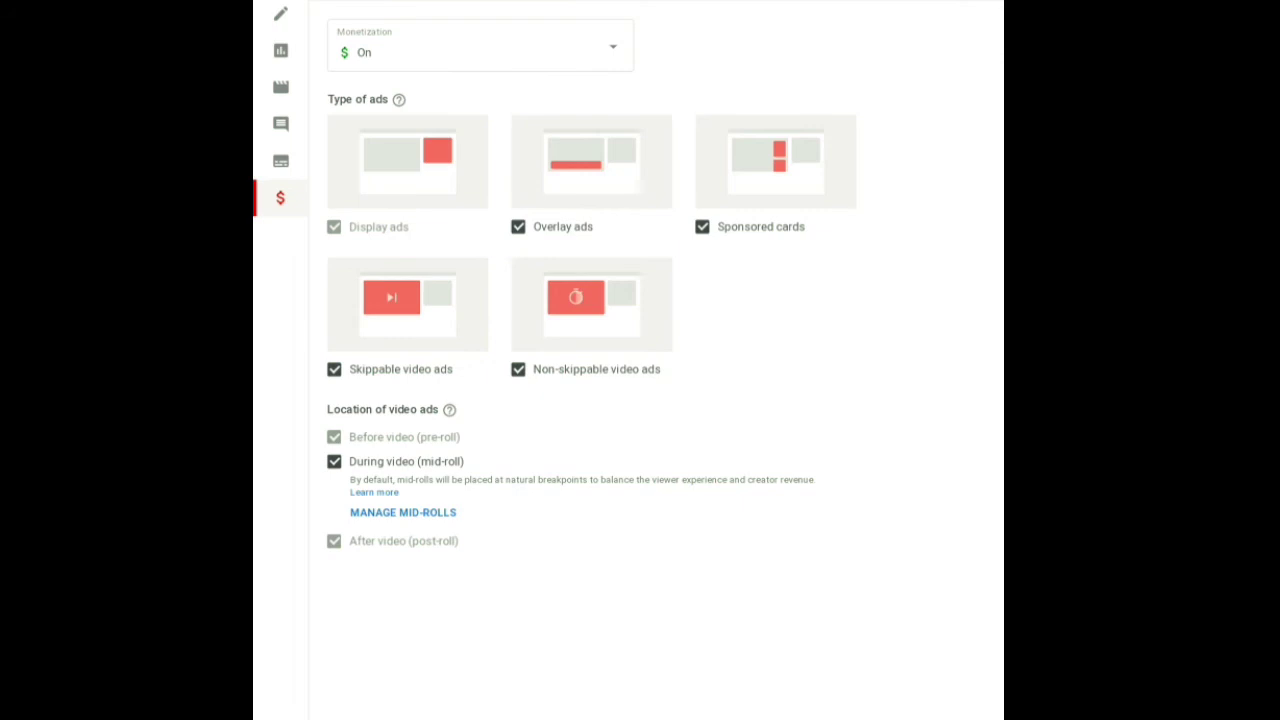
click(403, 512)
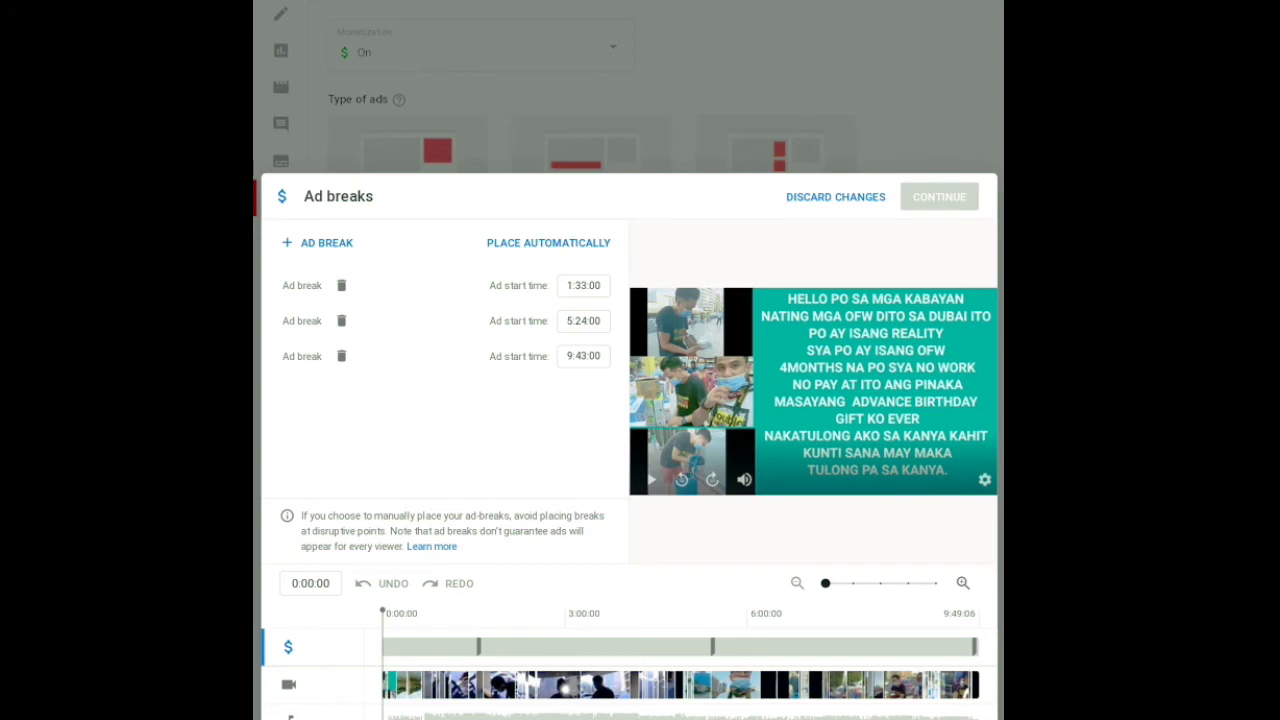
Step: Replace the video's existing ad breaks with automatically placed ones
scroll(628, 360, up, 1)
scroll(628, 360, down, 1)
click(548, 243)
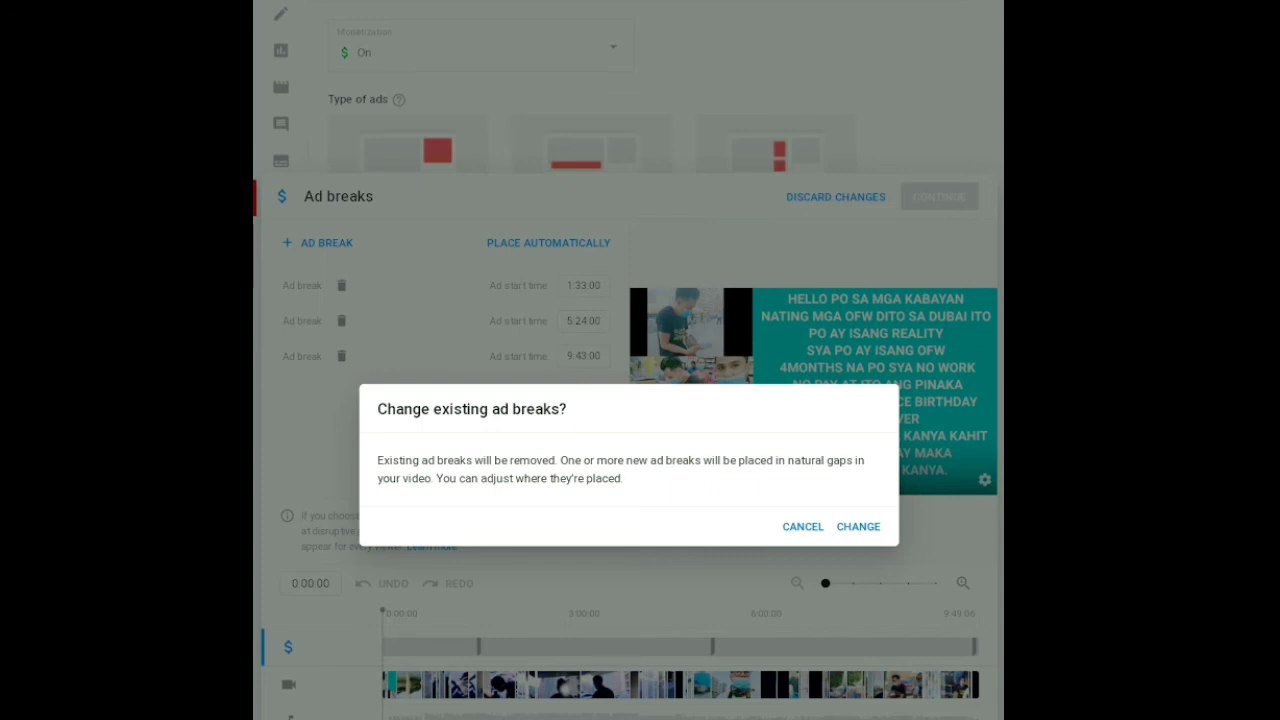
click(858, 526)
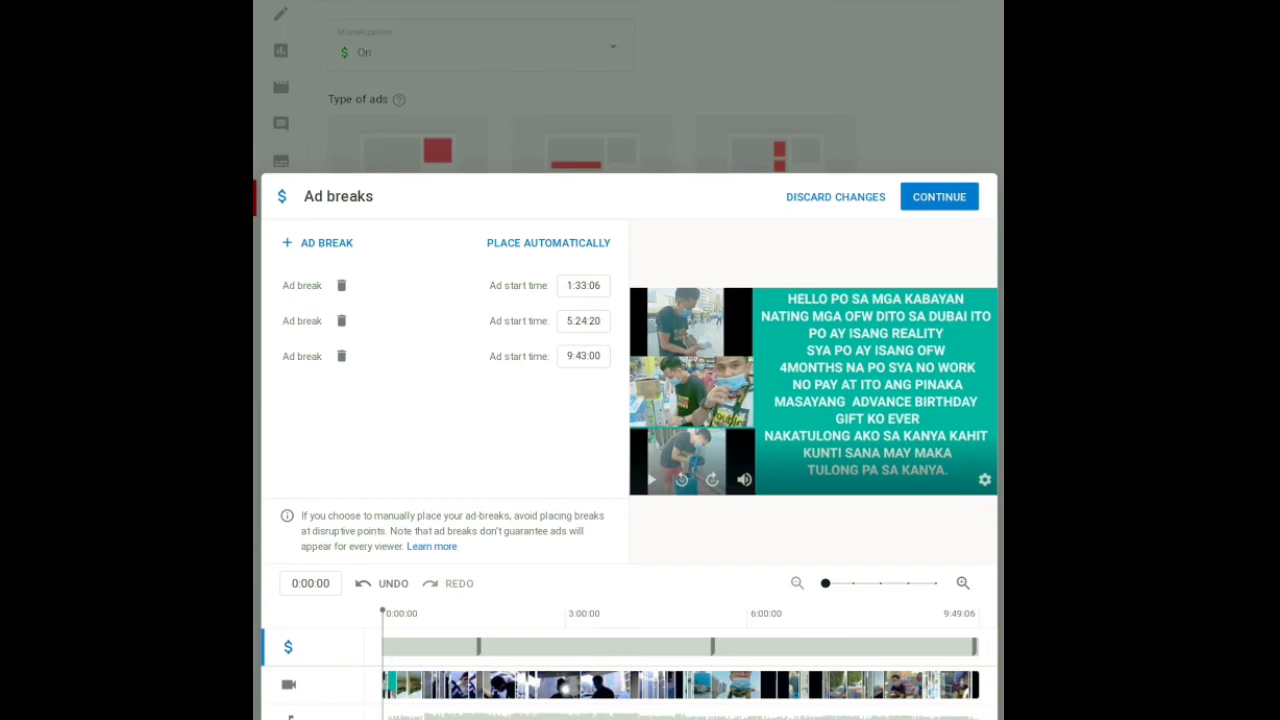
Step: Add manual ad breaks at 0:00:00 and at about 2:52:09 on the timeline
mouse_move(382, 611)
mouse_down()
mouse_move(466, 611)
mouse_move(382, 613)
mouse_up()
click(317, 242)
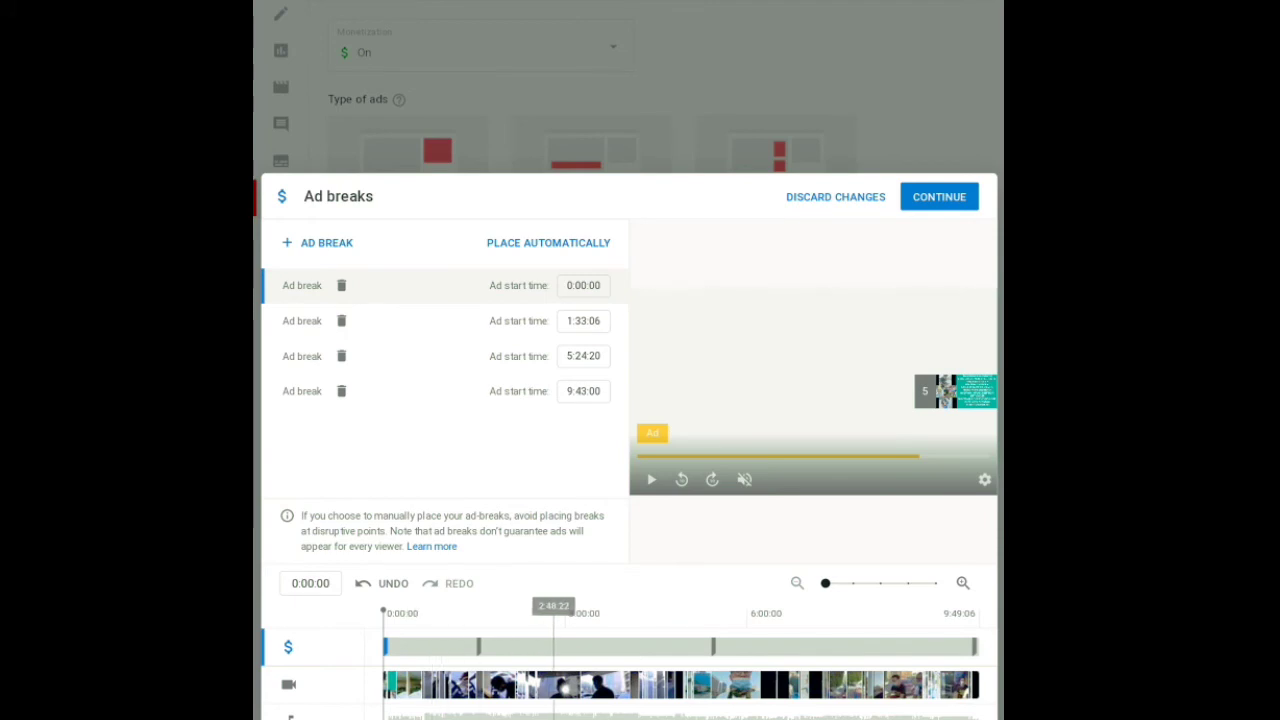
click(557, 646)
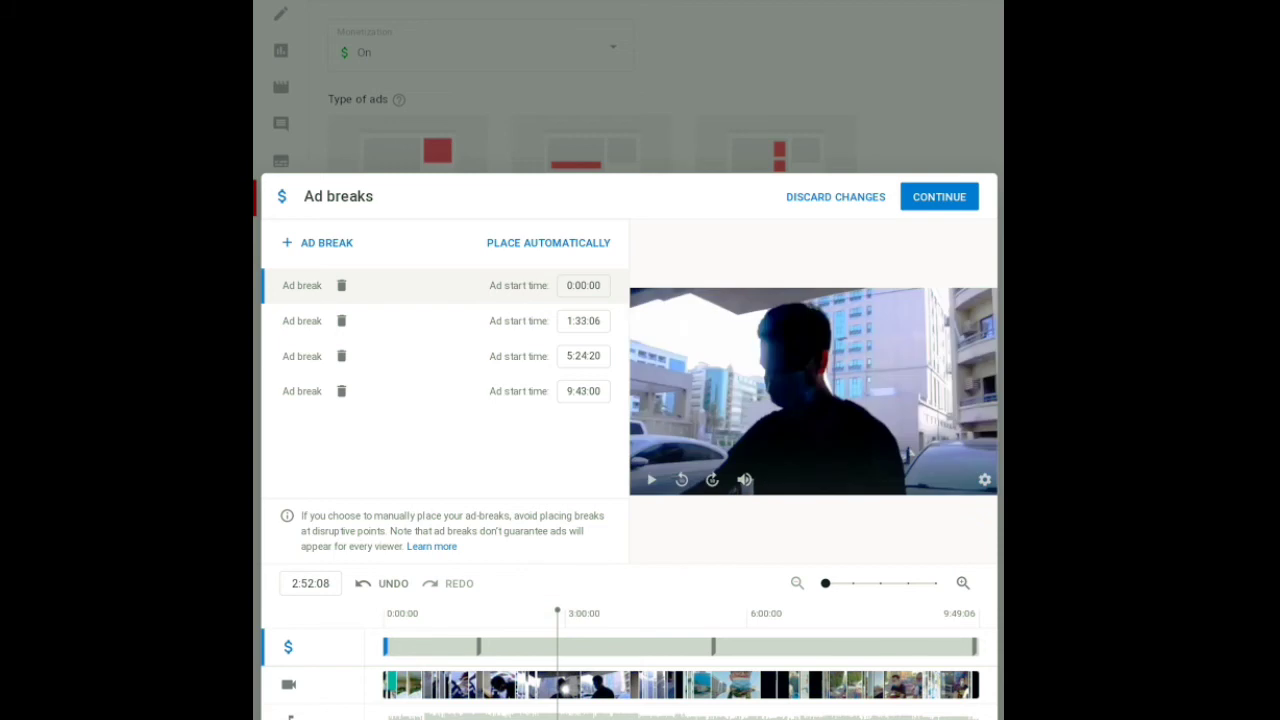
click(320, 242)
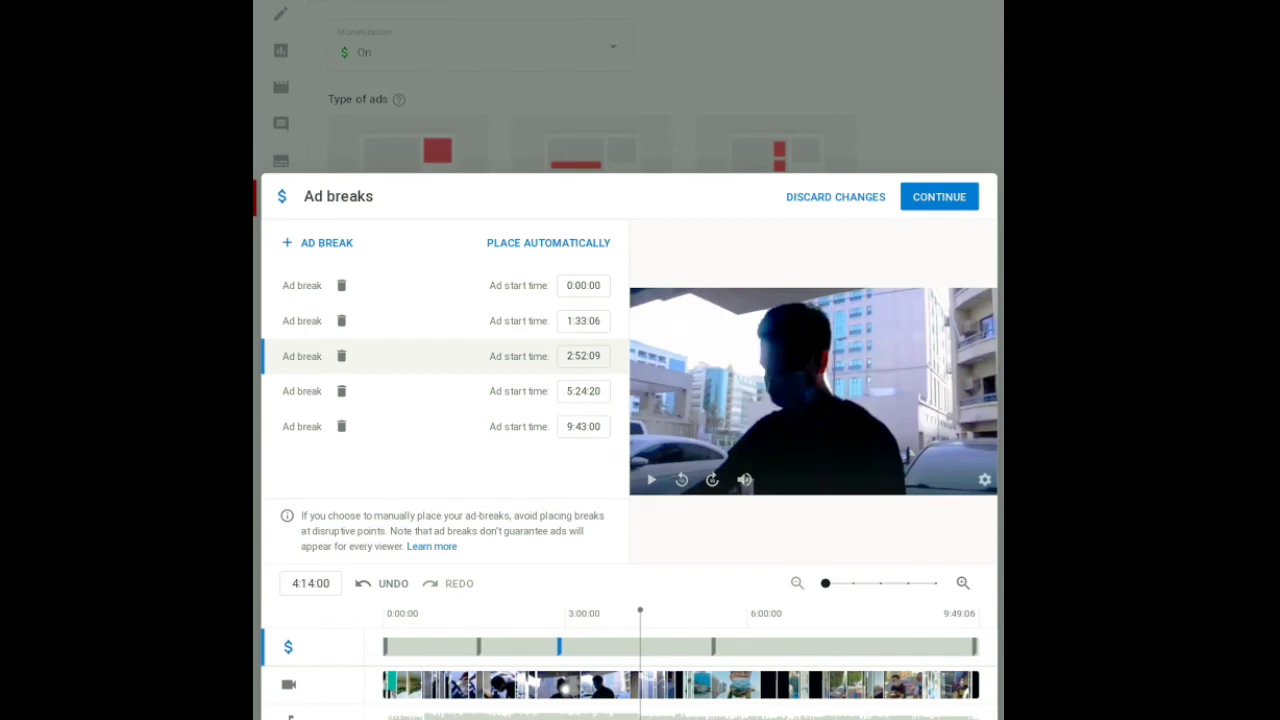
Step: Add ad breaks at about 4:09:22 and 6:42:07 on the timeline
drag(640, 610, 635, 610)
click(297, 242)
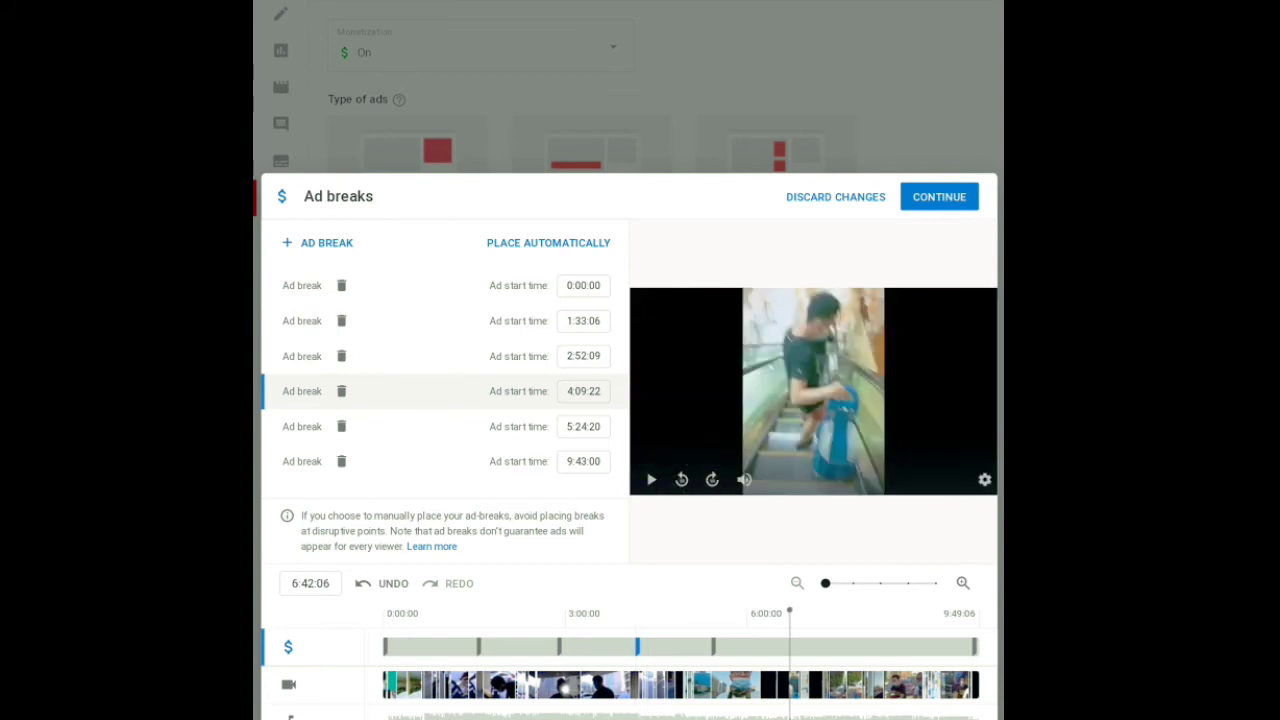
click(320, 242)
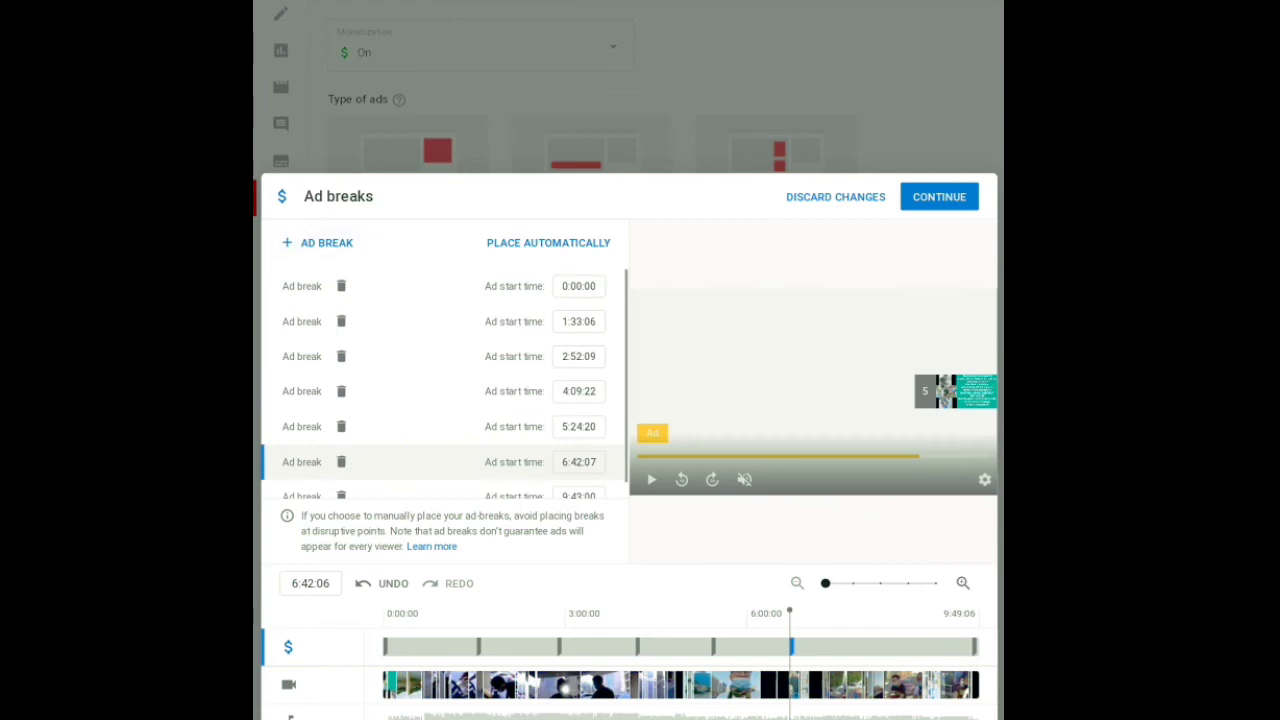
Step: Add an ad break at about 8:10:02 and return to the video's monetization settings
scroll(444, 383, down, 1)
scroll(444, 383, up, 1)
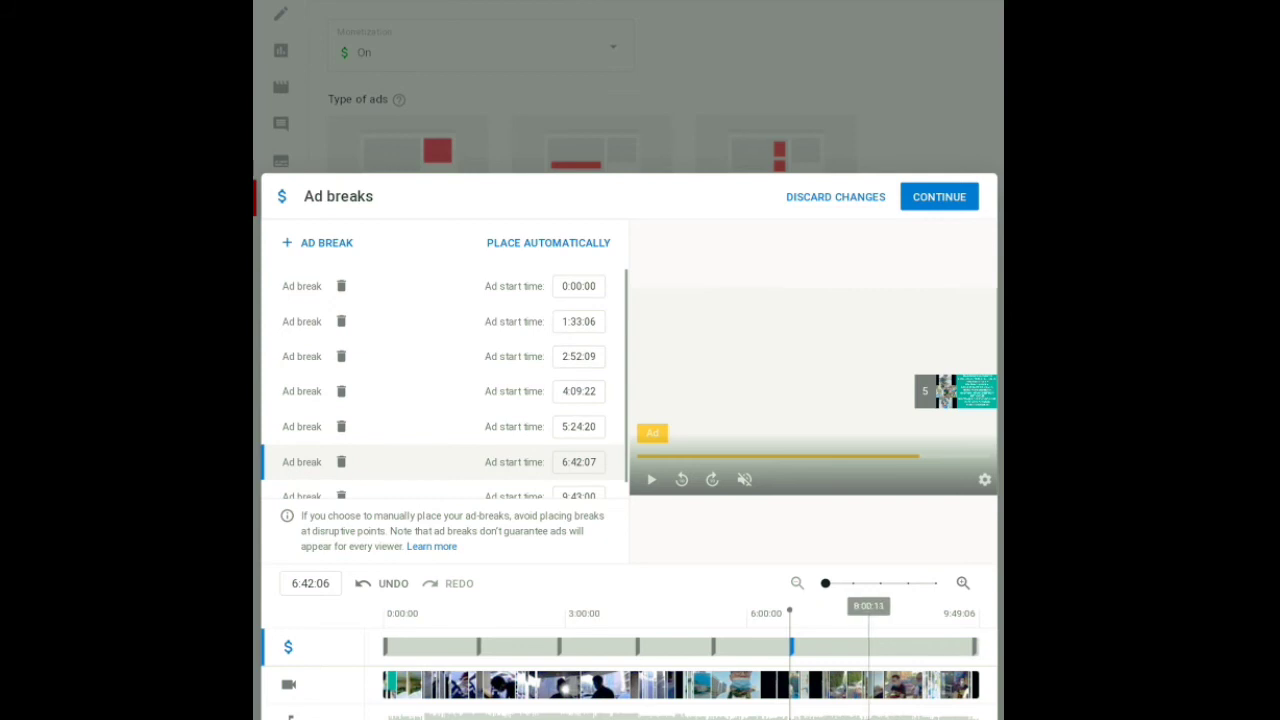
click(878, 620)
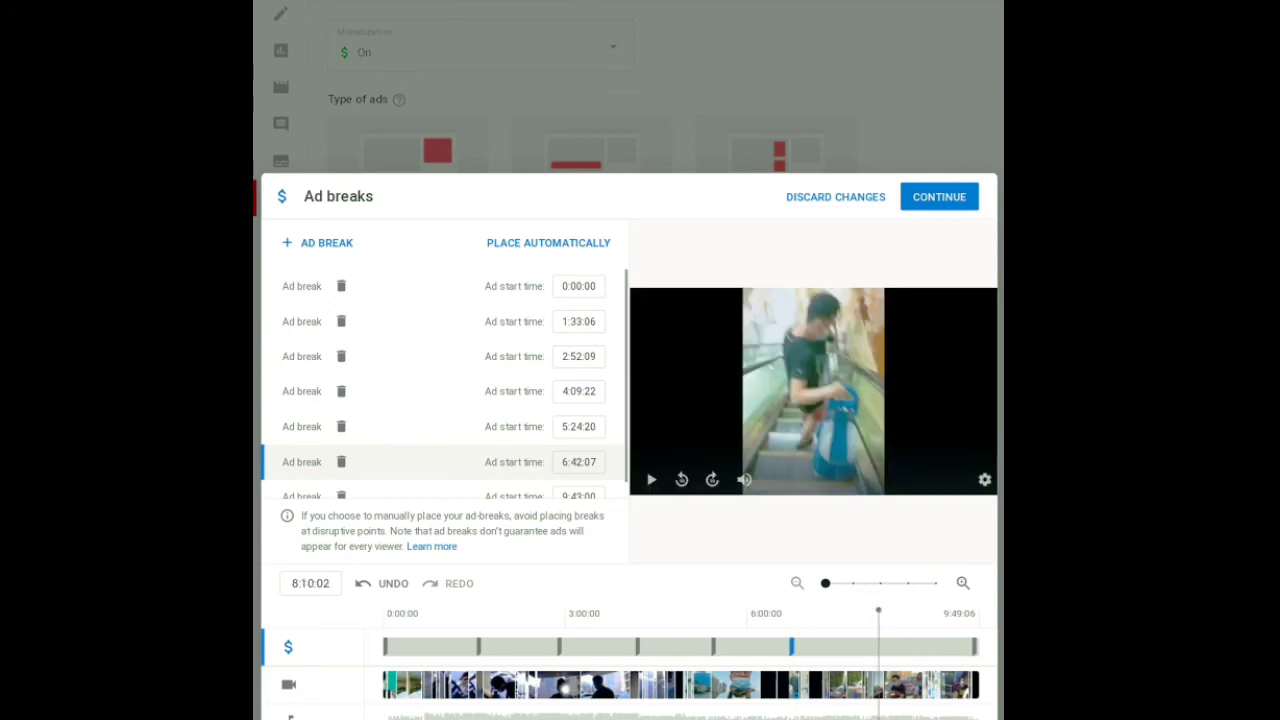
click(286, 243)
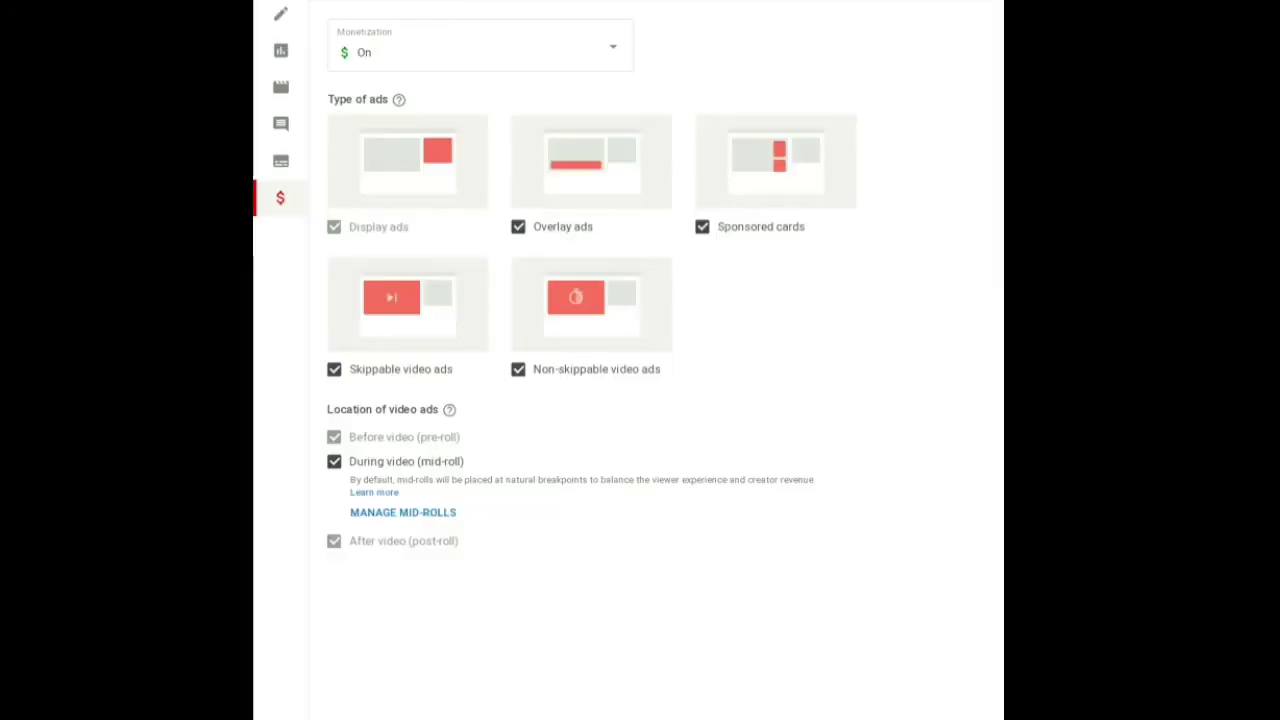
Step: Return to the content list and open the details of the older livestream video "Please helping to the others"
scroll(640, 330, right, 1)
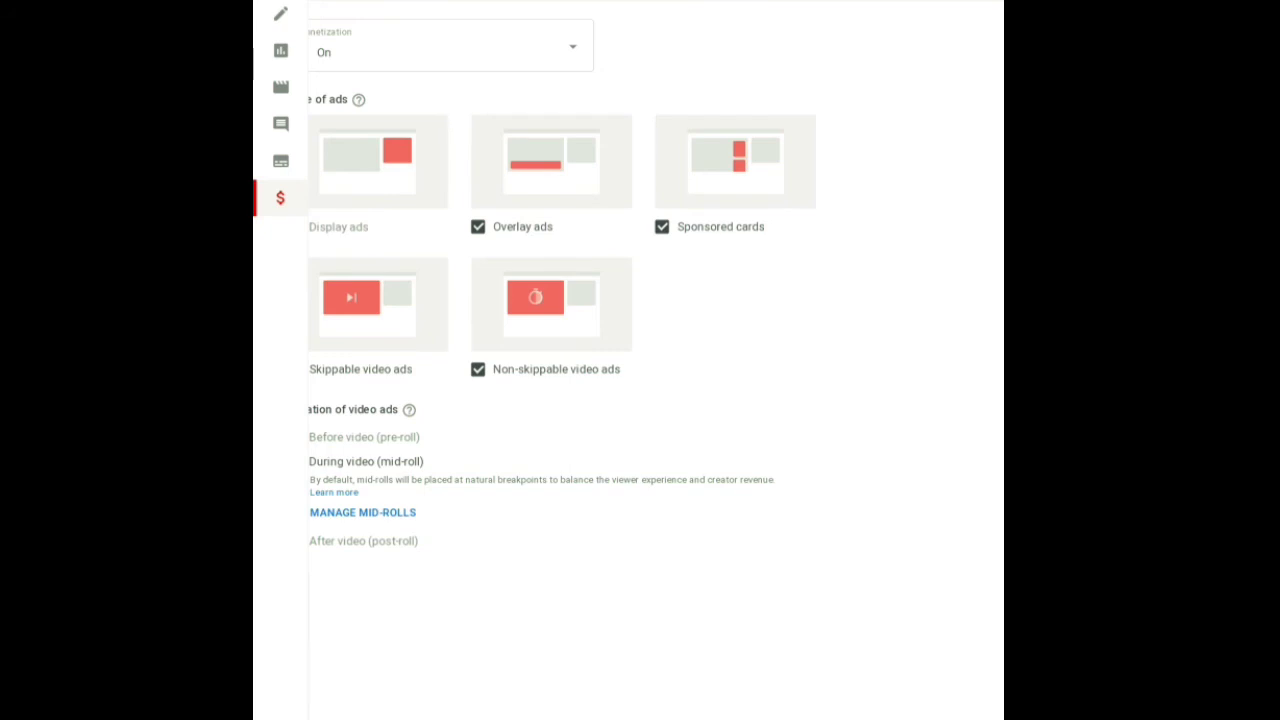
click(280, 14)
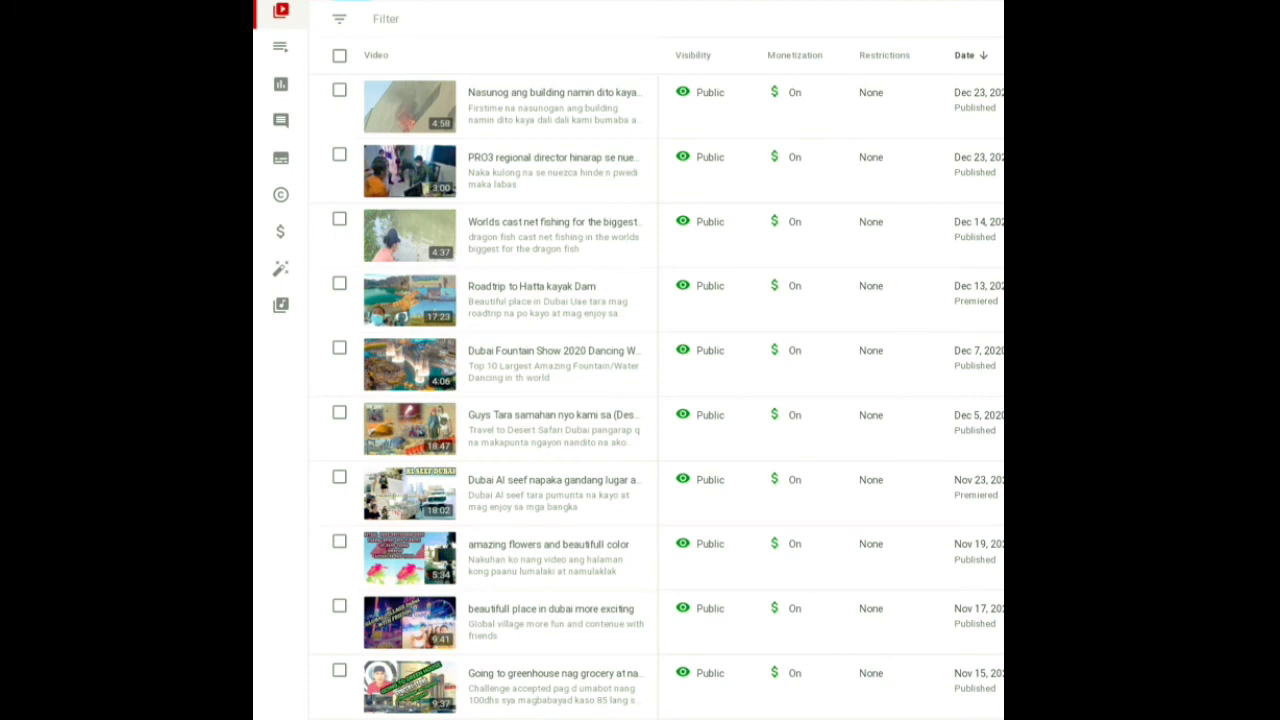
scroll(655, 380, down, 15)
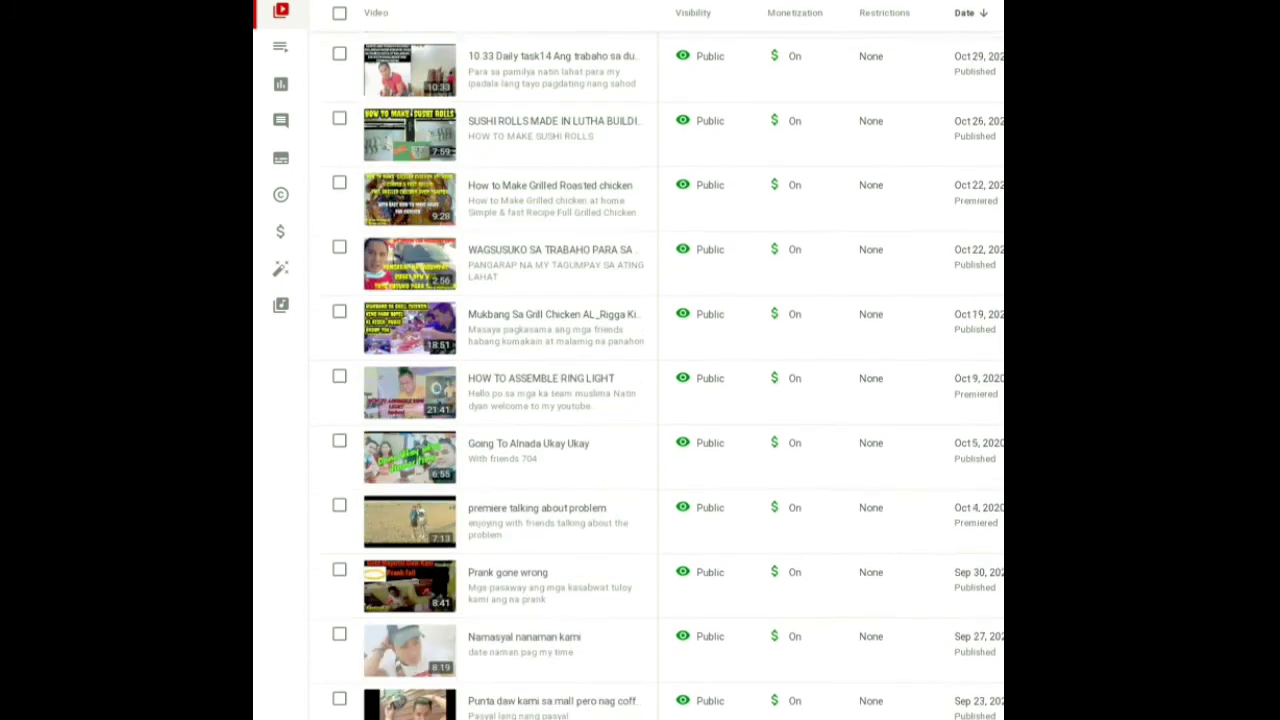
scroll(668, 375, down, 6)
scroll(668, 375, down, 7)
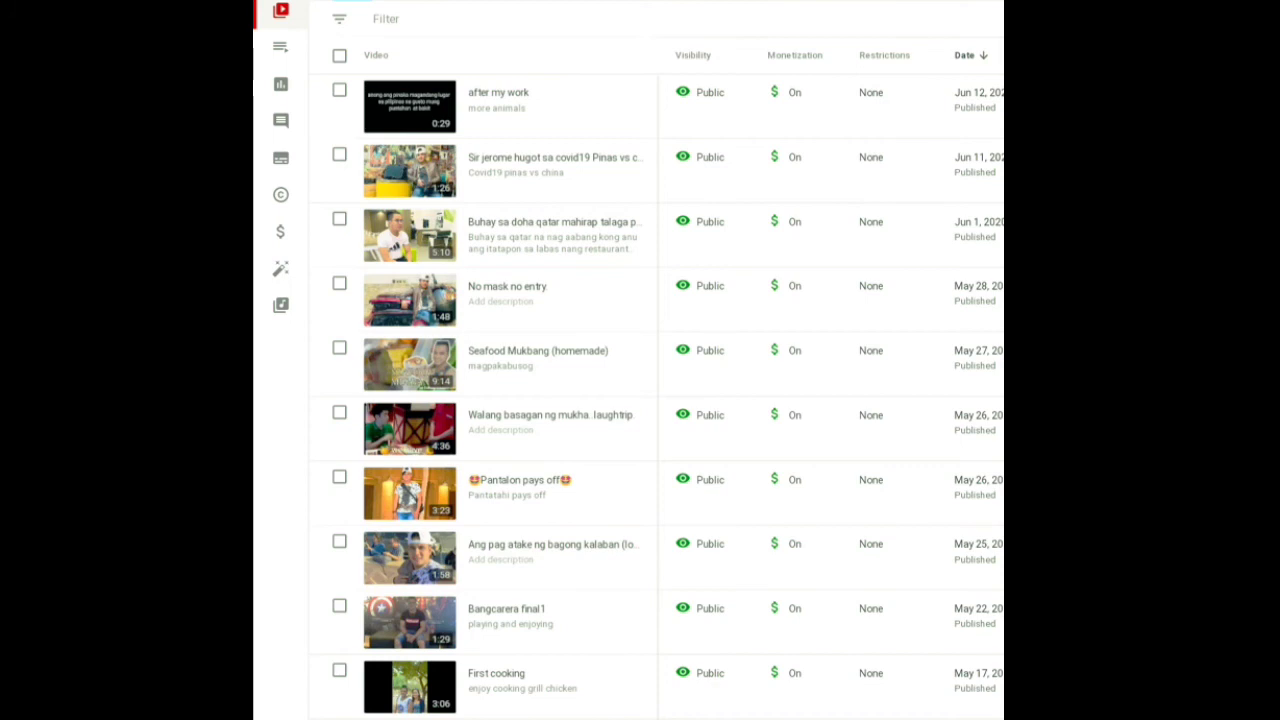
scroll(628, 363, down, 3)
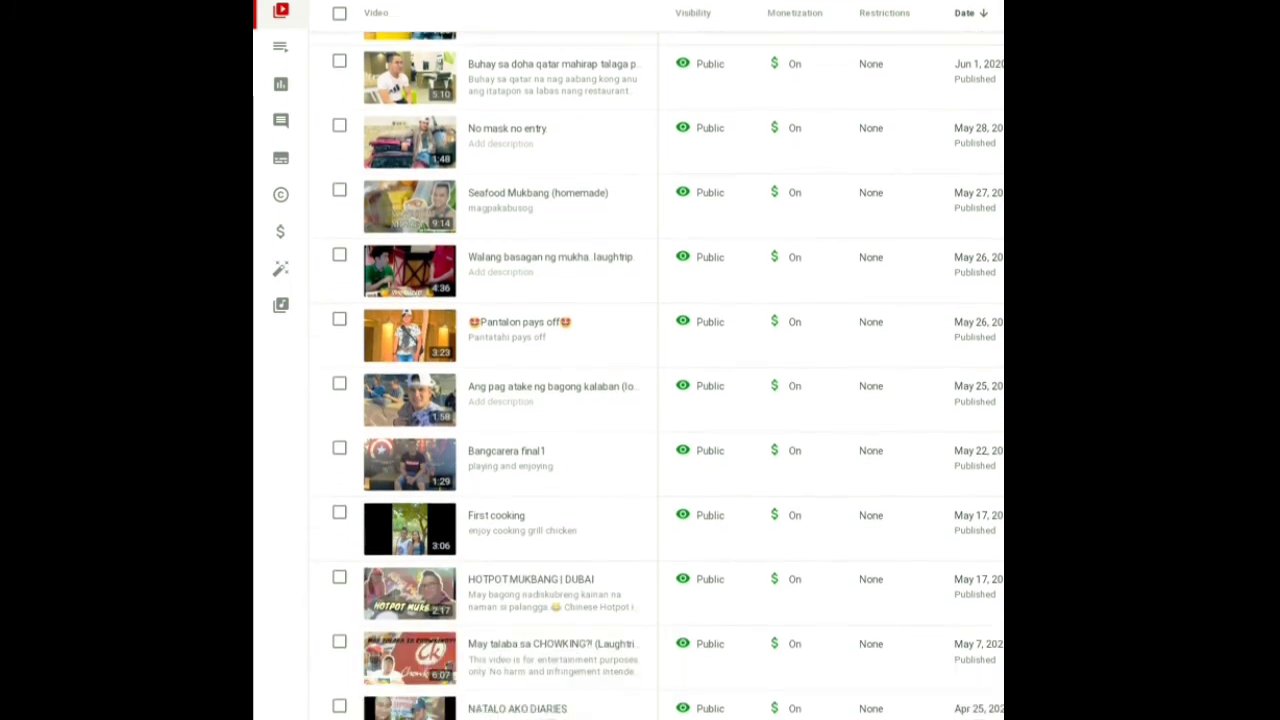
scroll(668, 375, down, 1)
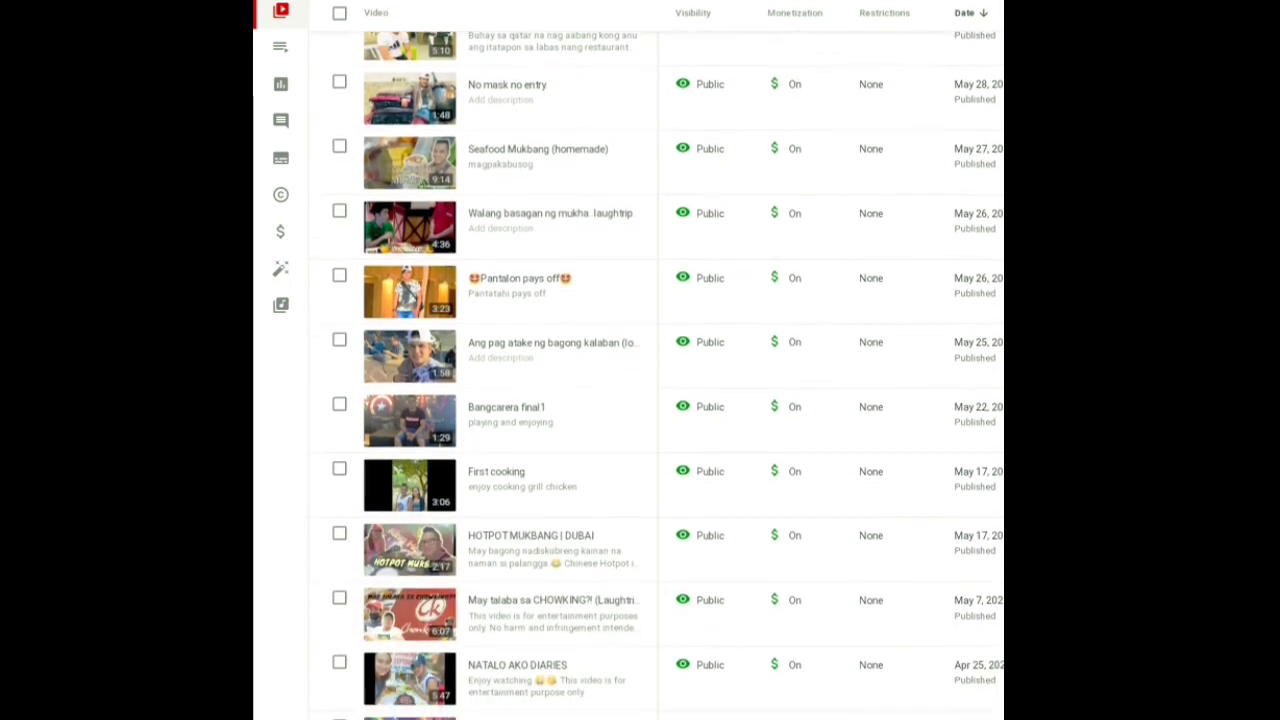
scroll(658, 375, up, 5)
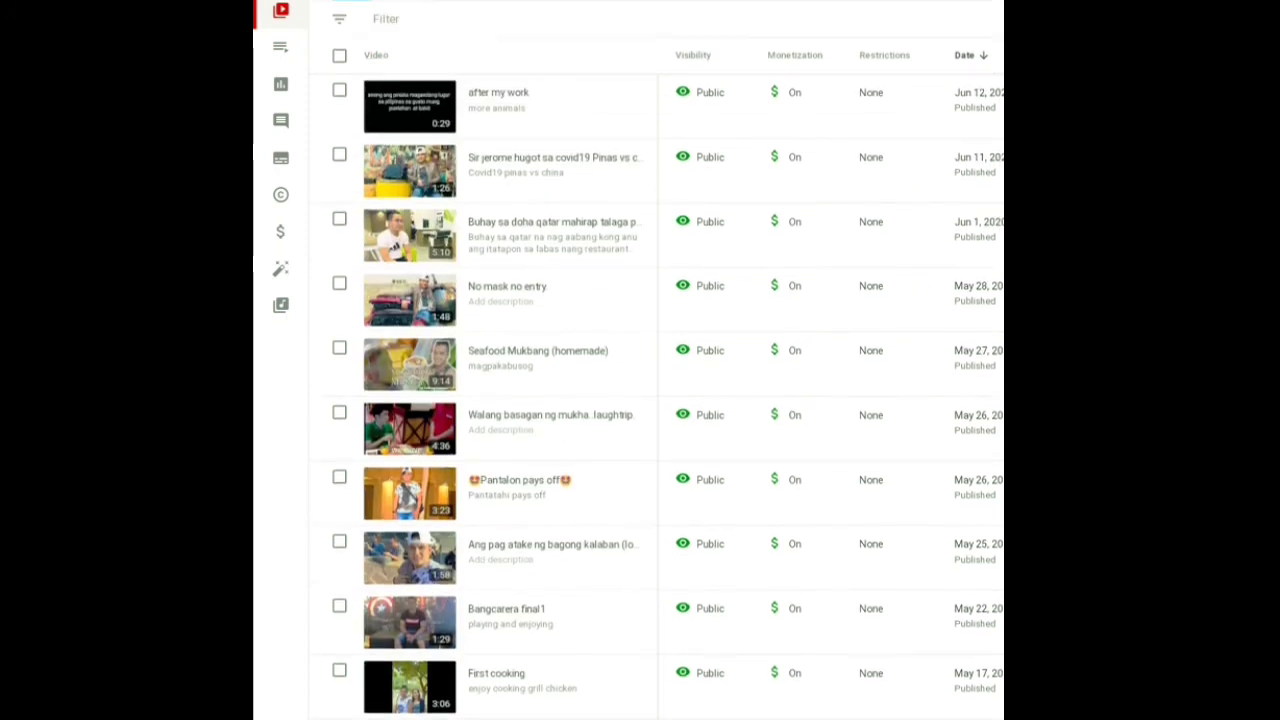
click(420, 2)
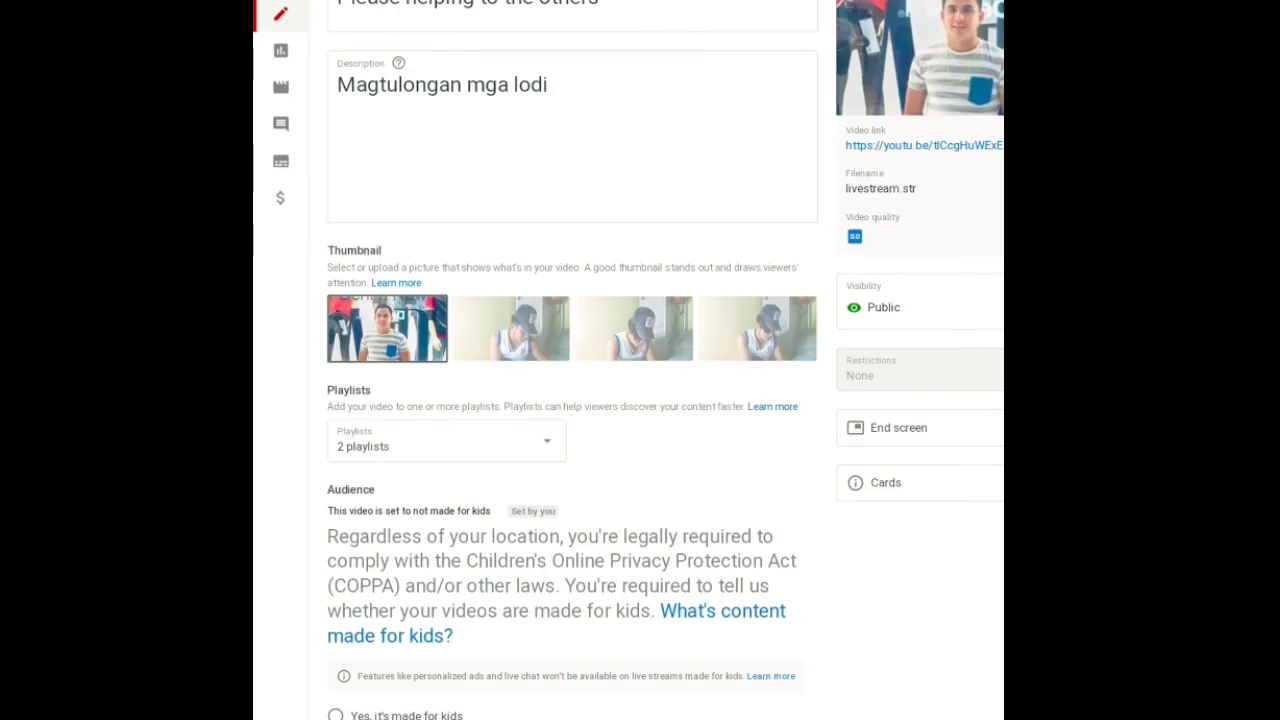
Step: Open the livestream video's mid-roll ad break editor from its monetization settings and add an ad break at 00:00:00
click(280, 197)
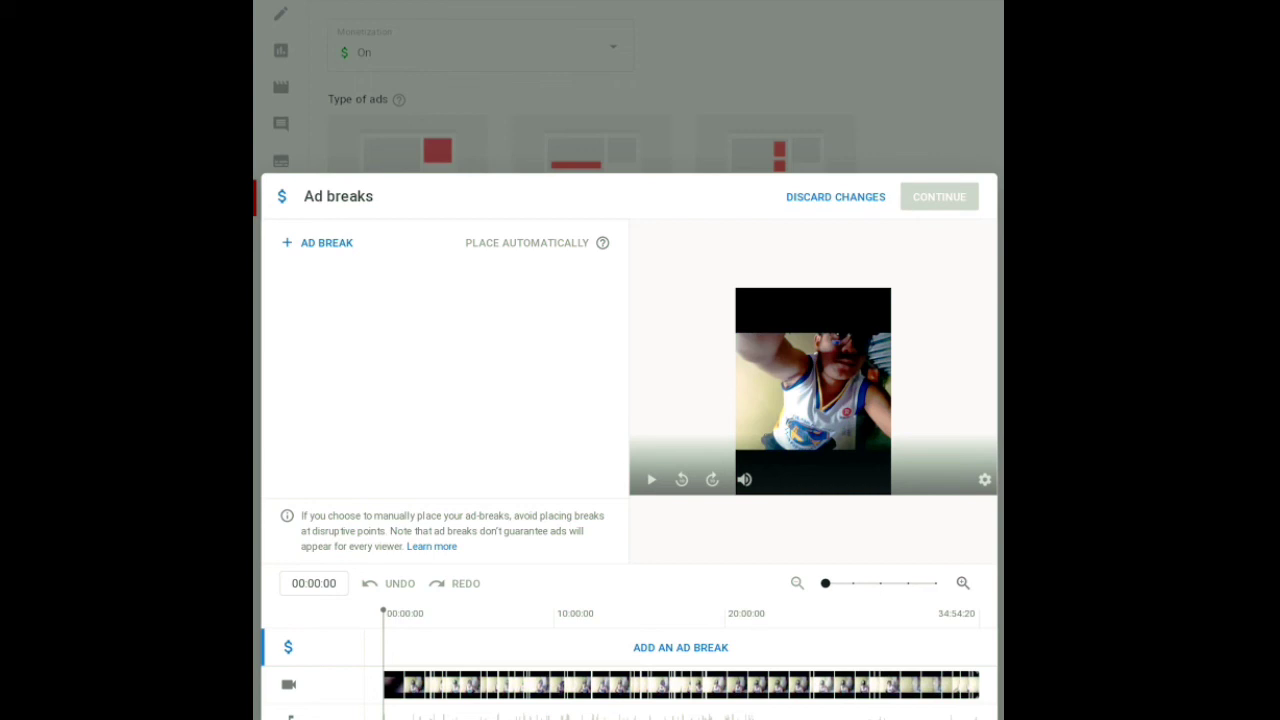
drag(383, 611, 494, 611)
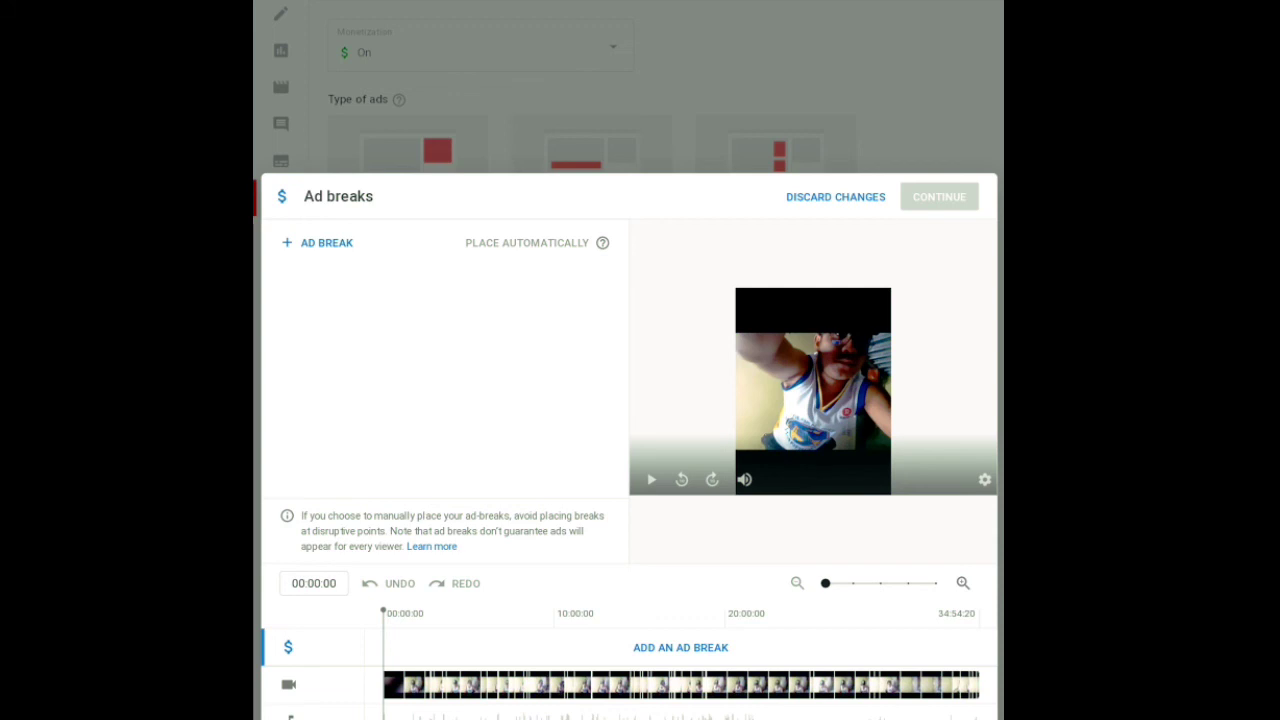
click(317, 242)
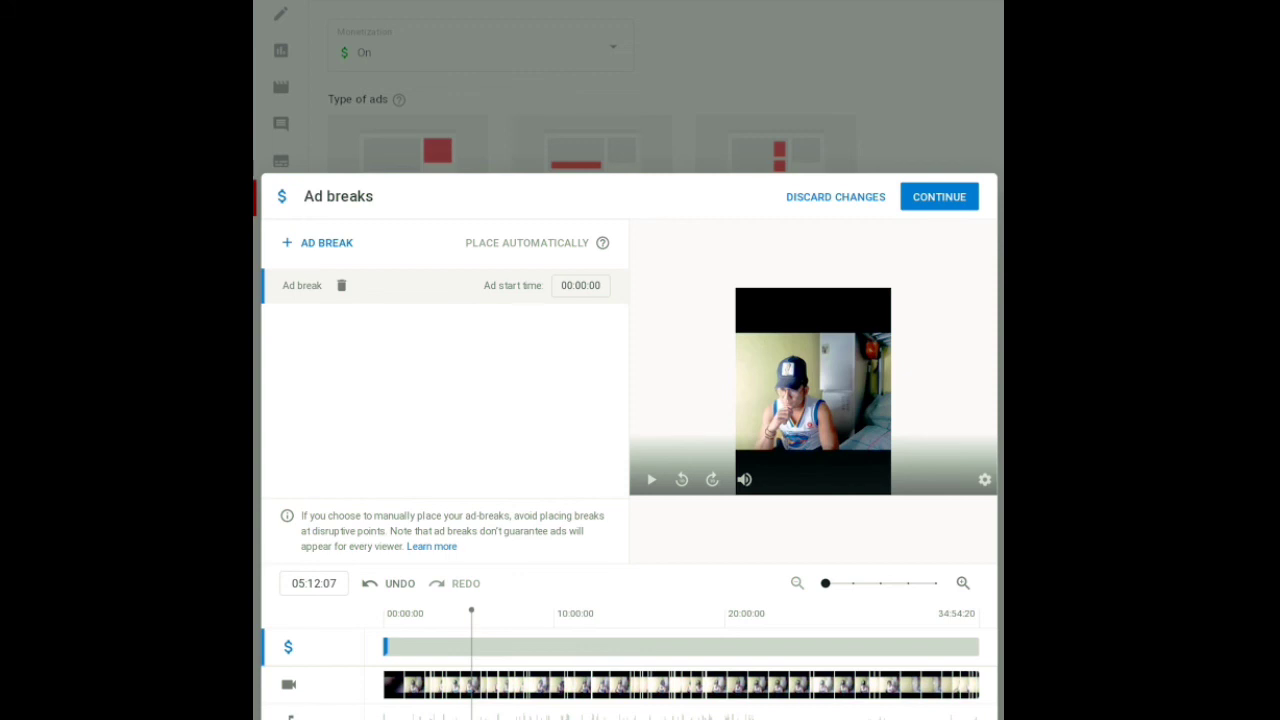
Step: Add ad breaks at about 05:12:07, 12:16:21, 17:33:25 and 23:49:15 on the livestream's timeline
click(318, 242)
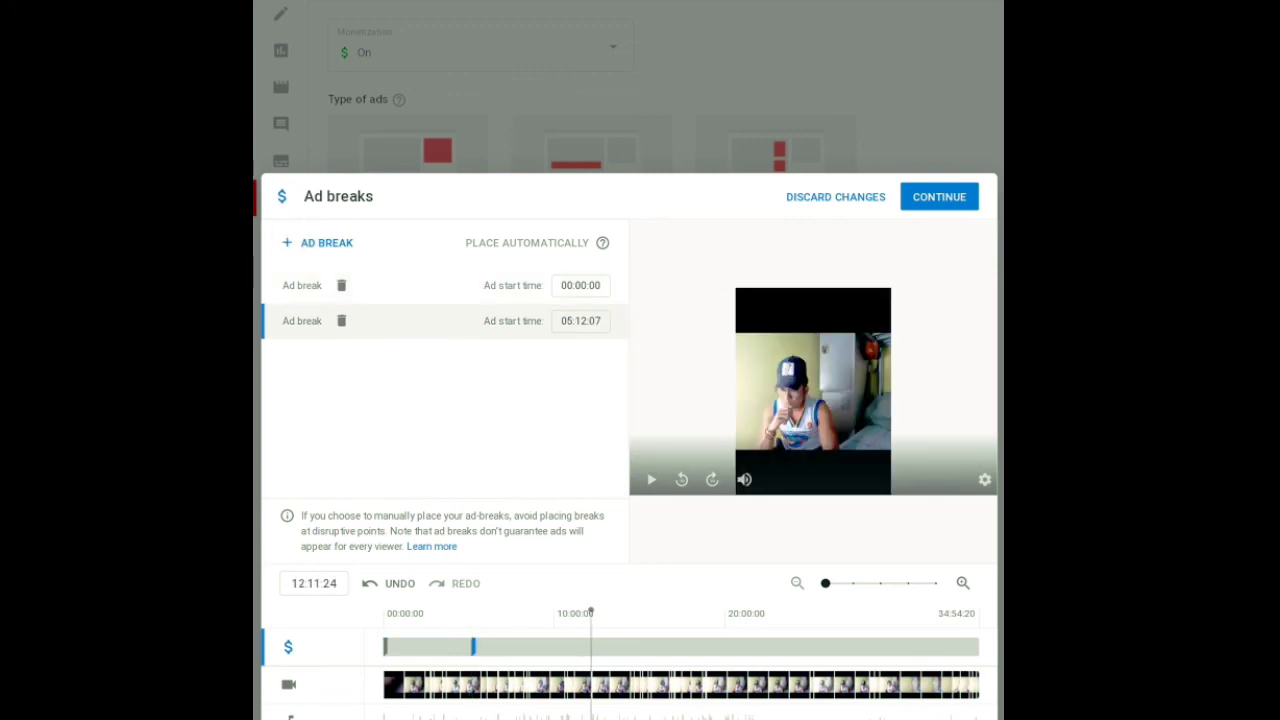
click(292, 249)
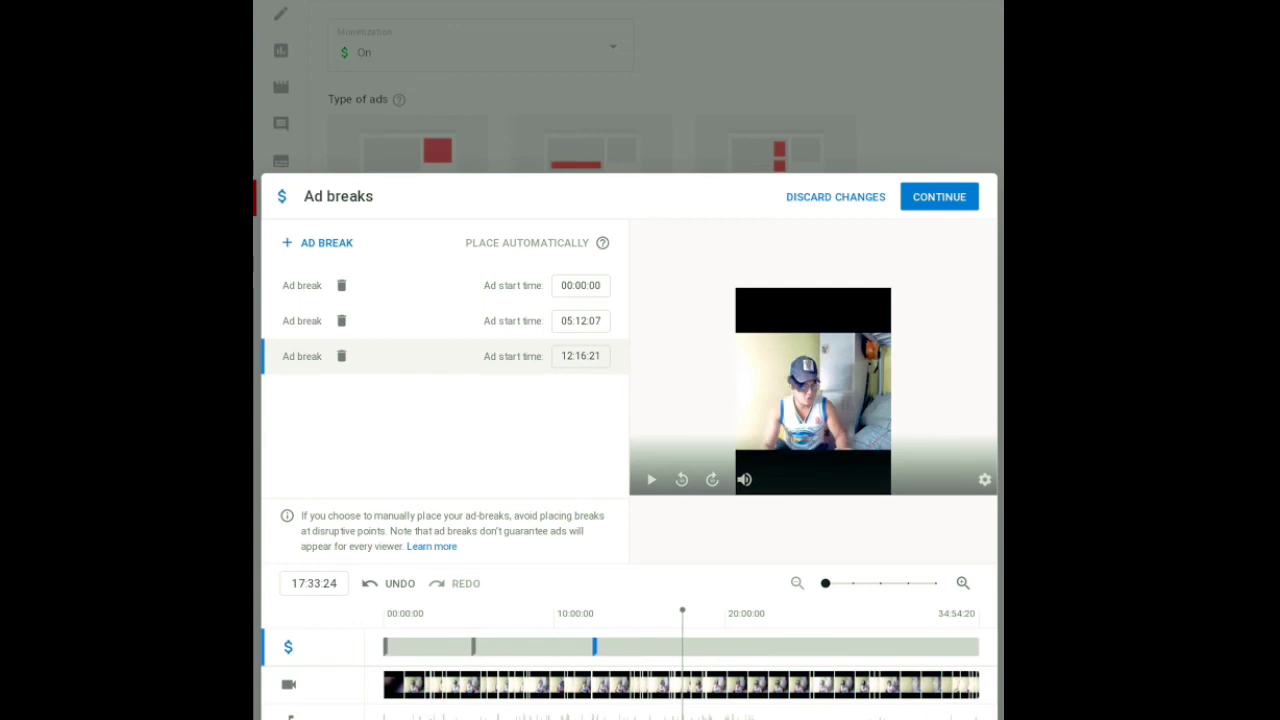
click(288, 243)
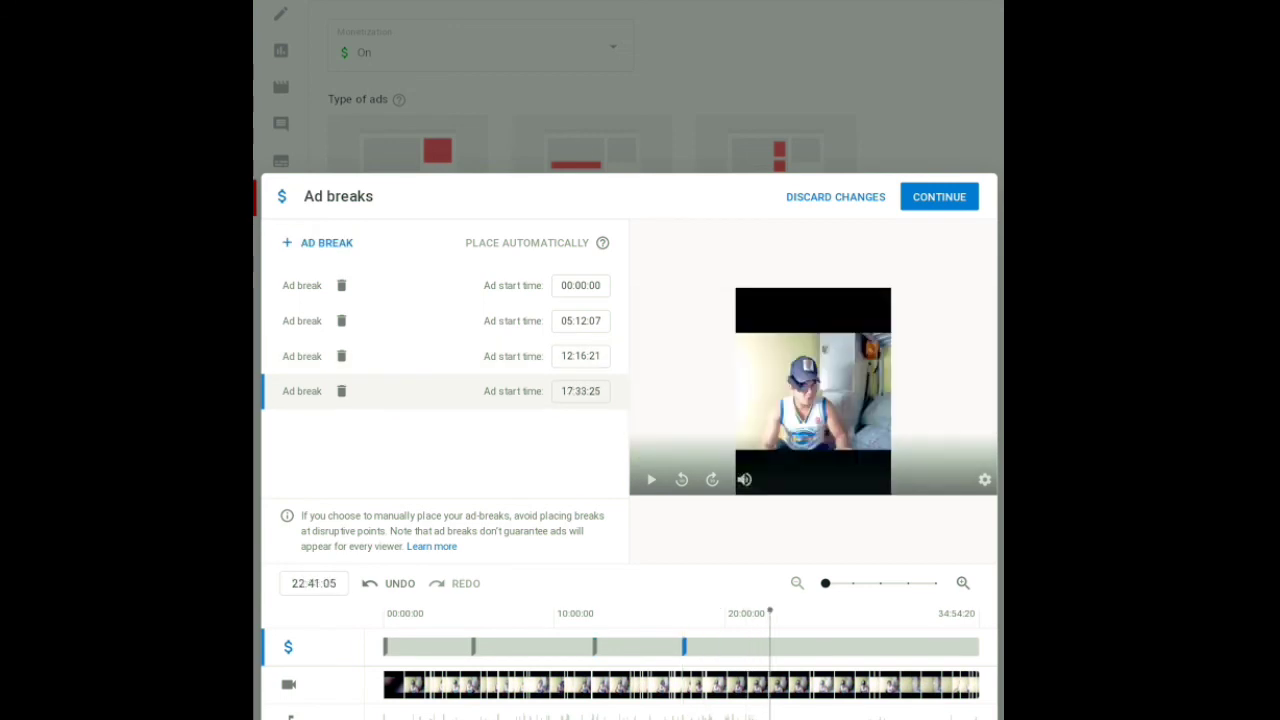
click(288, 243)
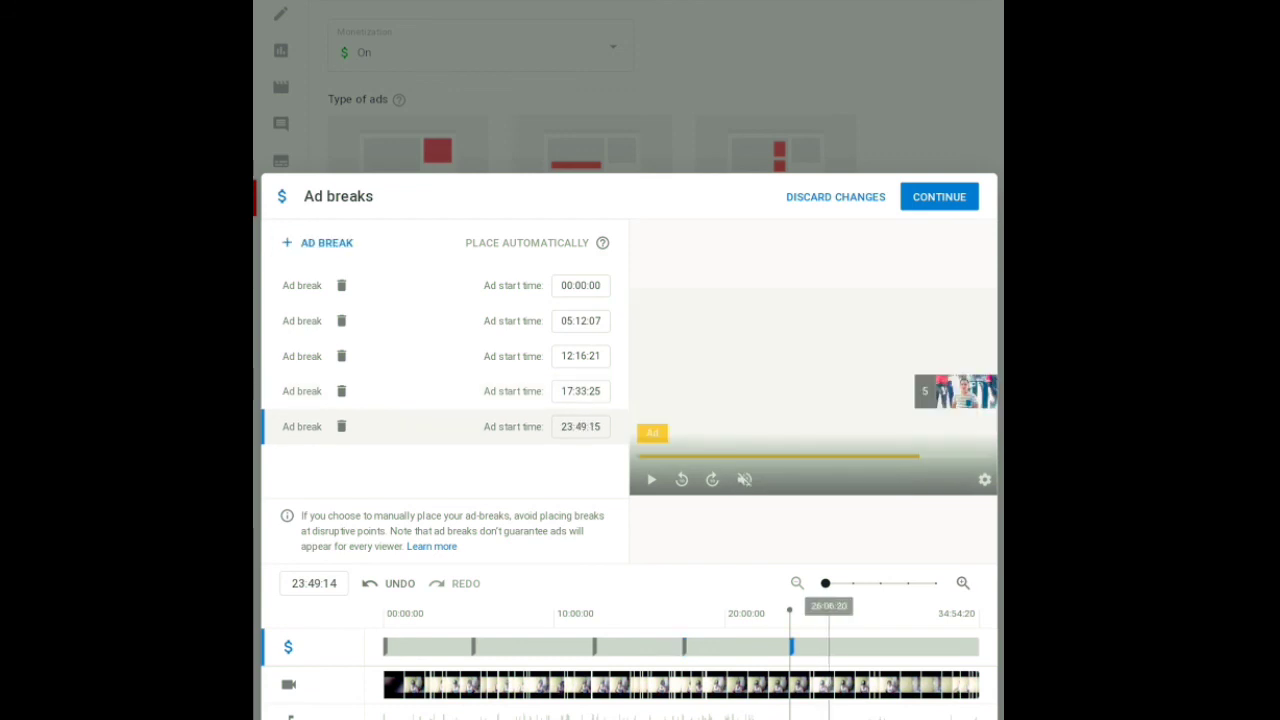
Step: Add an ad break at about 28:08:20 and another at the very end of the timeline, 34:54:20
click(863, 613)
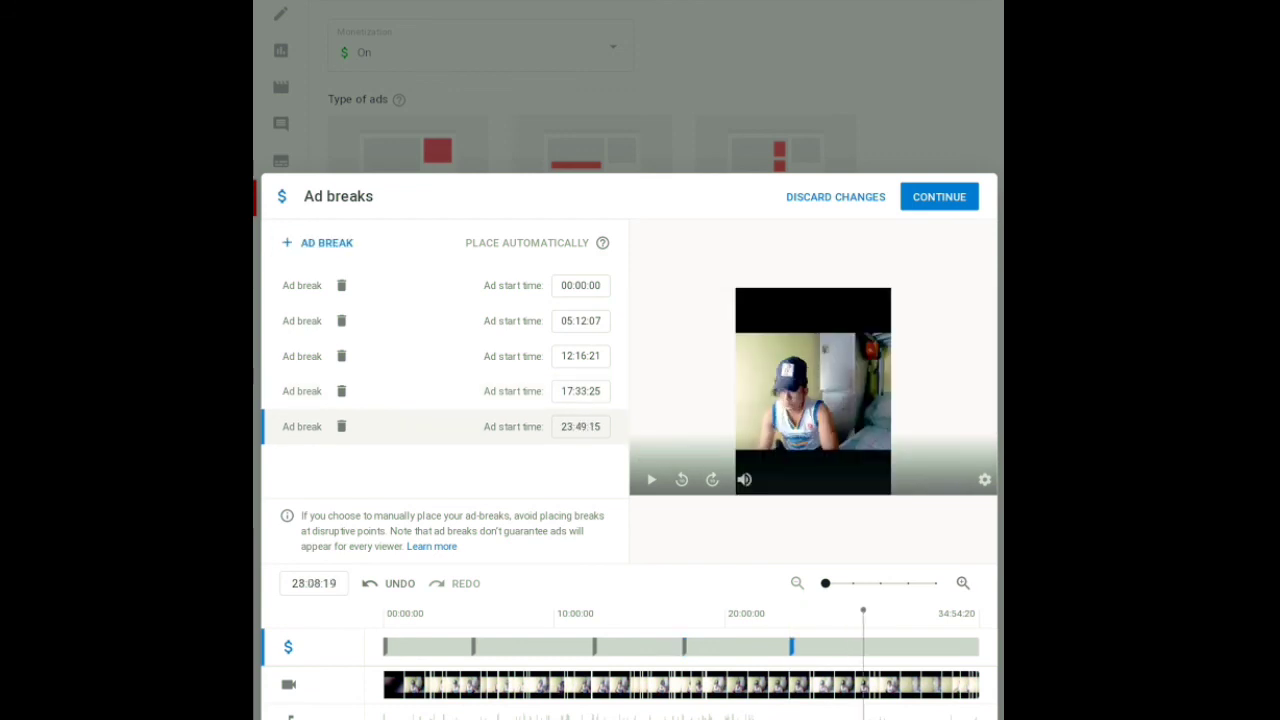
click(288, 243)
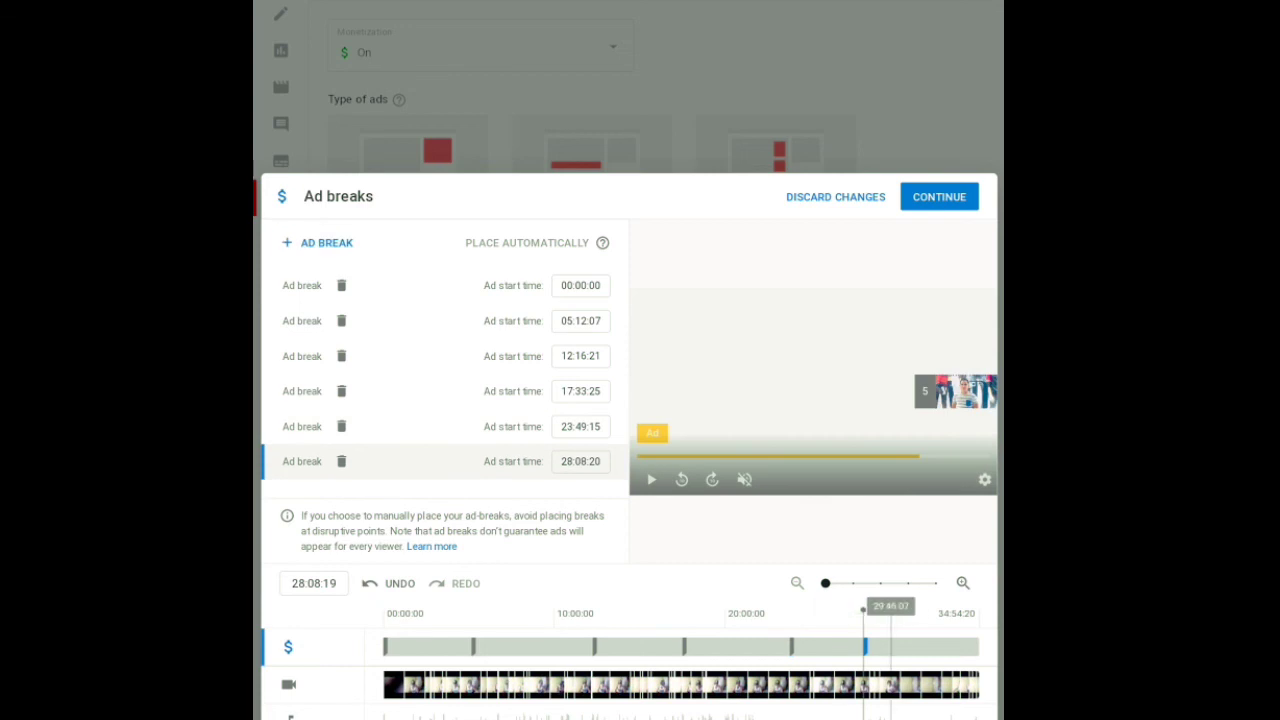
click(974, 612)
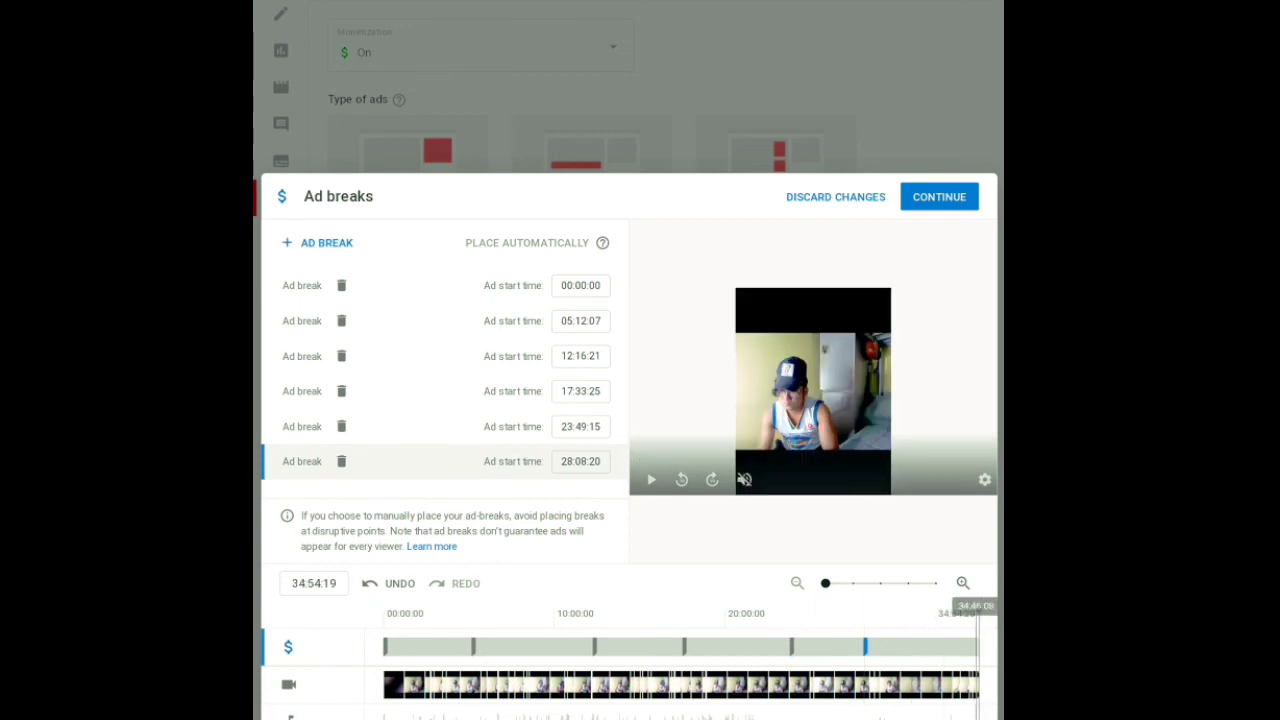
click(288, 243)
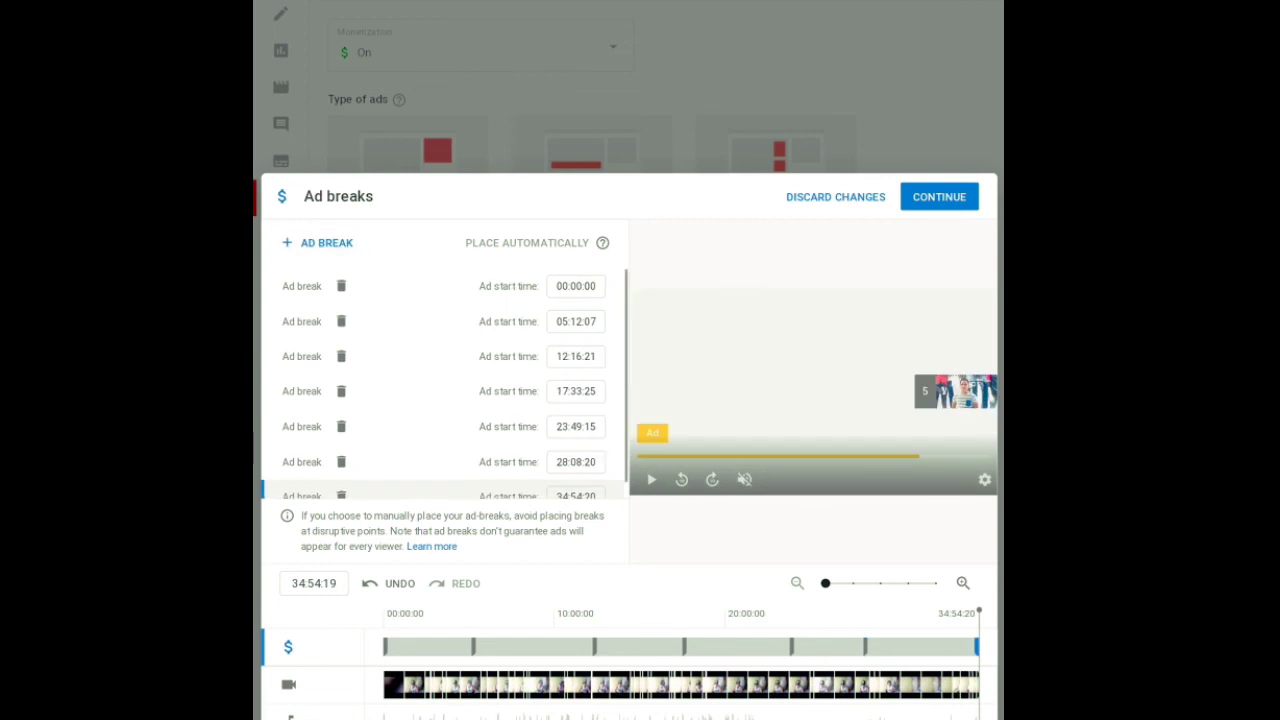
Step: Add ad breaks at about 08:58:09 and 21:17:13 to fill gaps between the existing breaks
drag(978, 612, 536, 612)
click(288, 243)
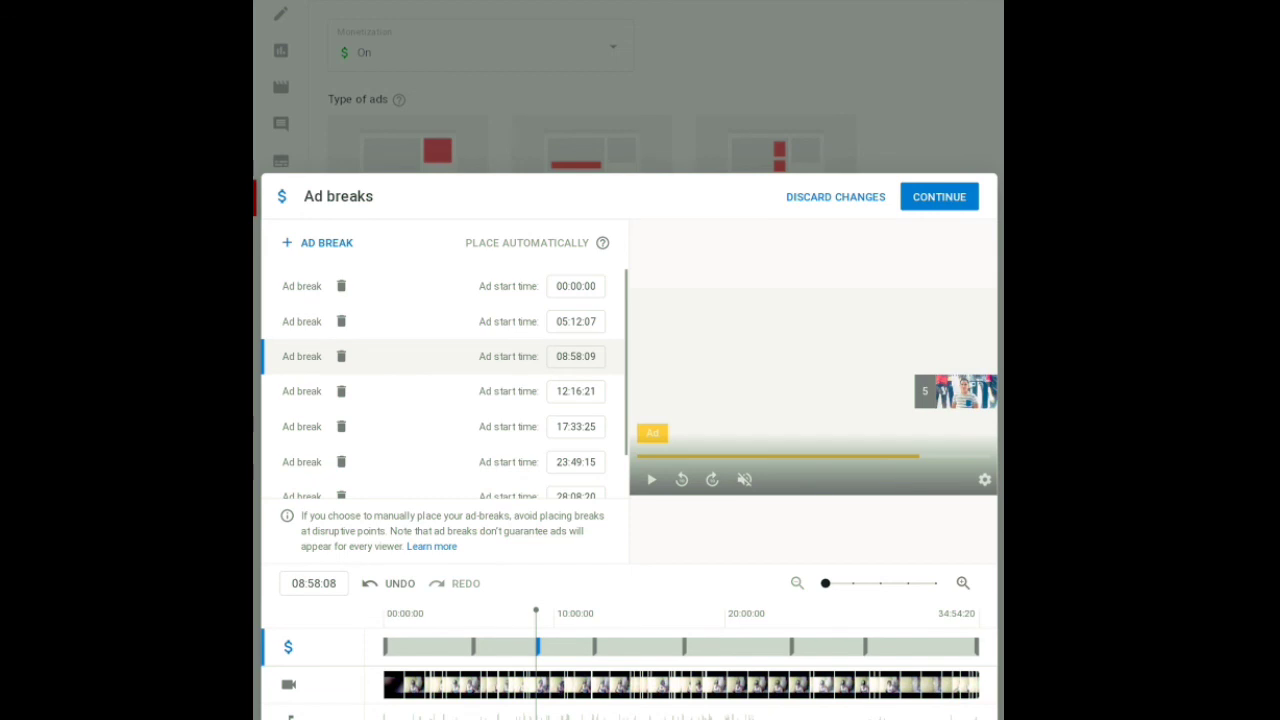
drag(536, 612, 745, 612)
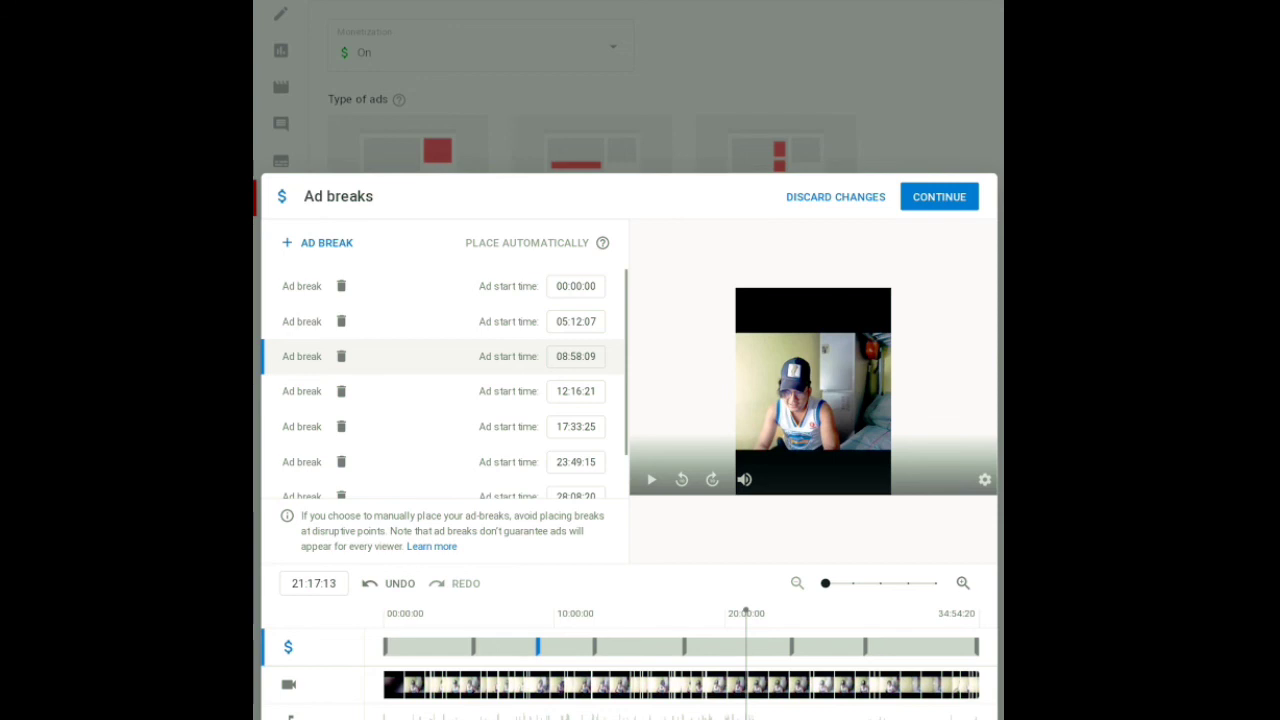
click(290, 243)
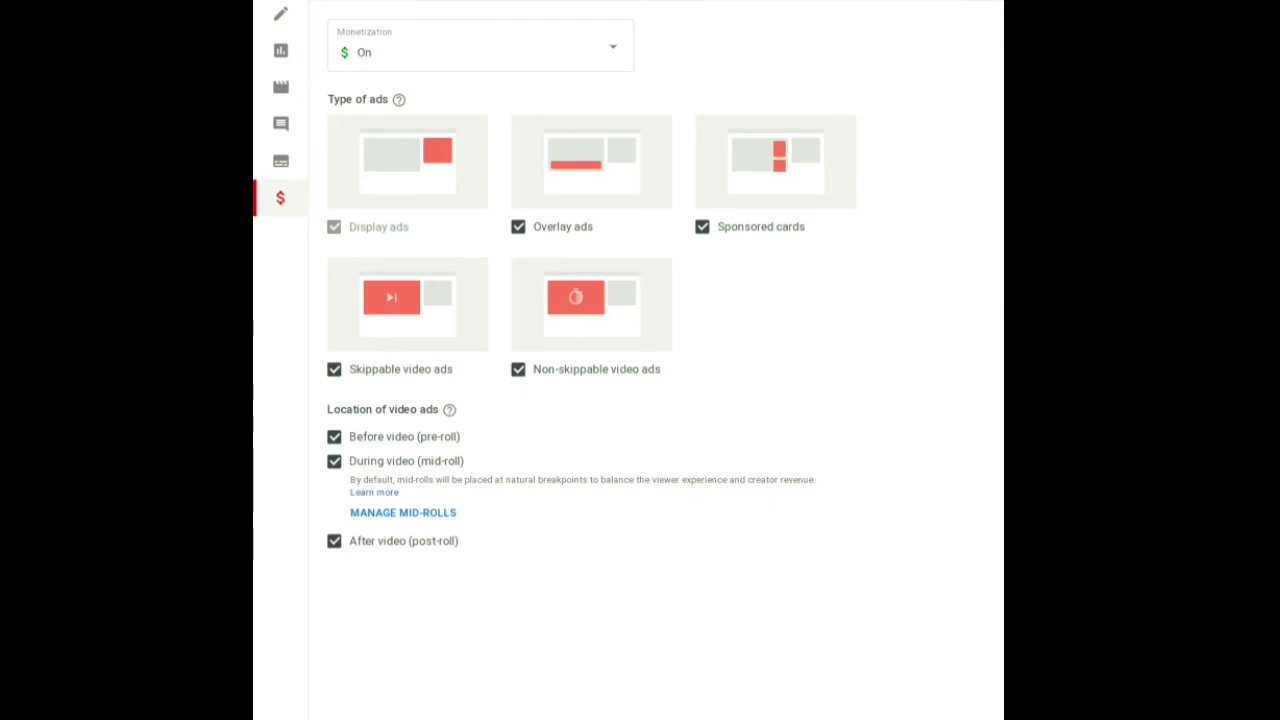
Step: Leave the ad break editor and open the monetization settings of the livestream "Livestream ngayon team natin at mga supporters lets enjoy my livestream" from its details
scroll(582, 284, right, 1)
click(280, 14)
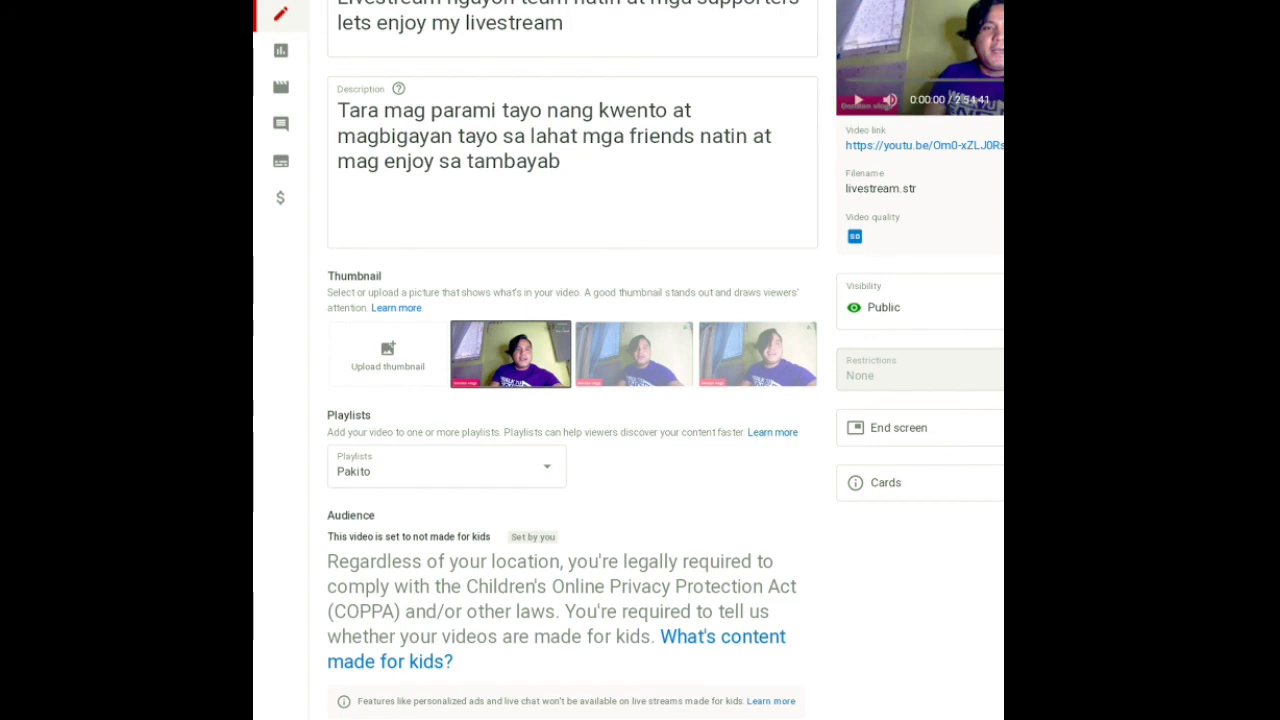
click(280, 197)
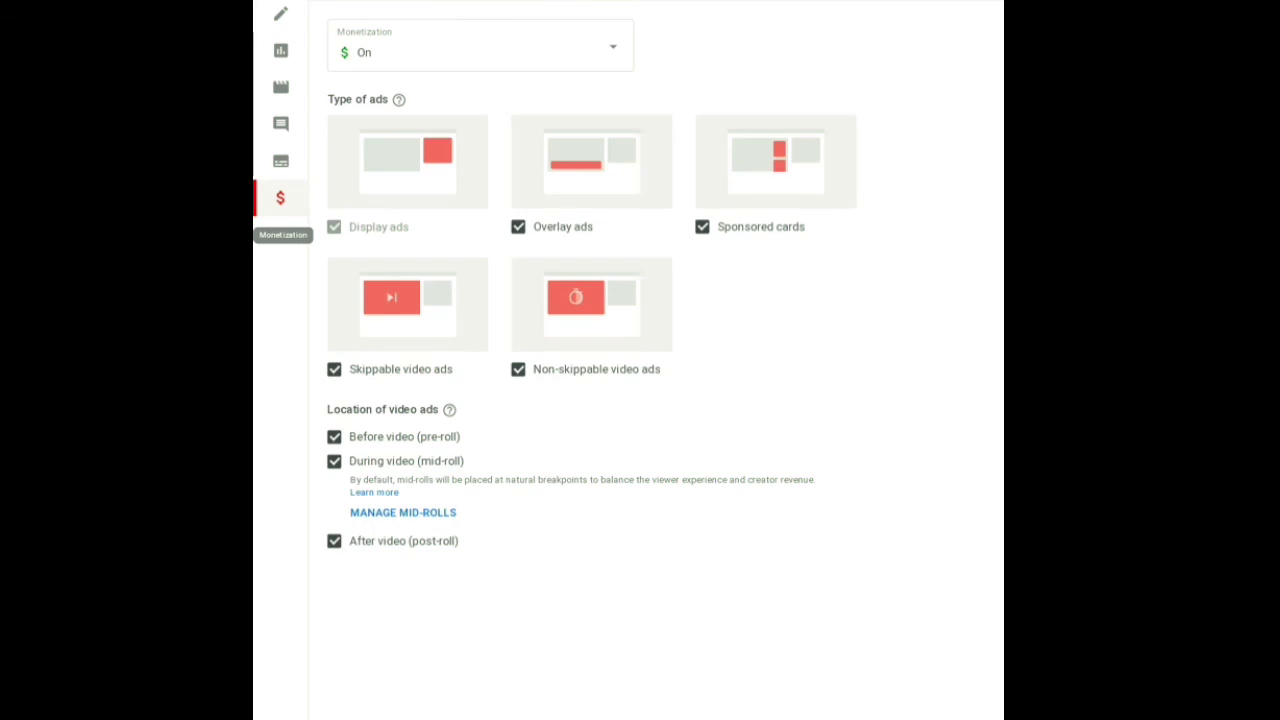
Step: Open this livestream's mid-roll ad break editor and try to replace the existing ad breaks with automatically placed ones
click(403, 512)
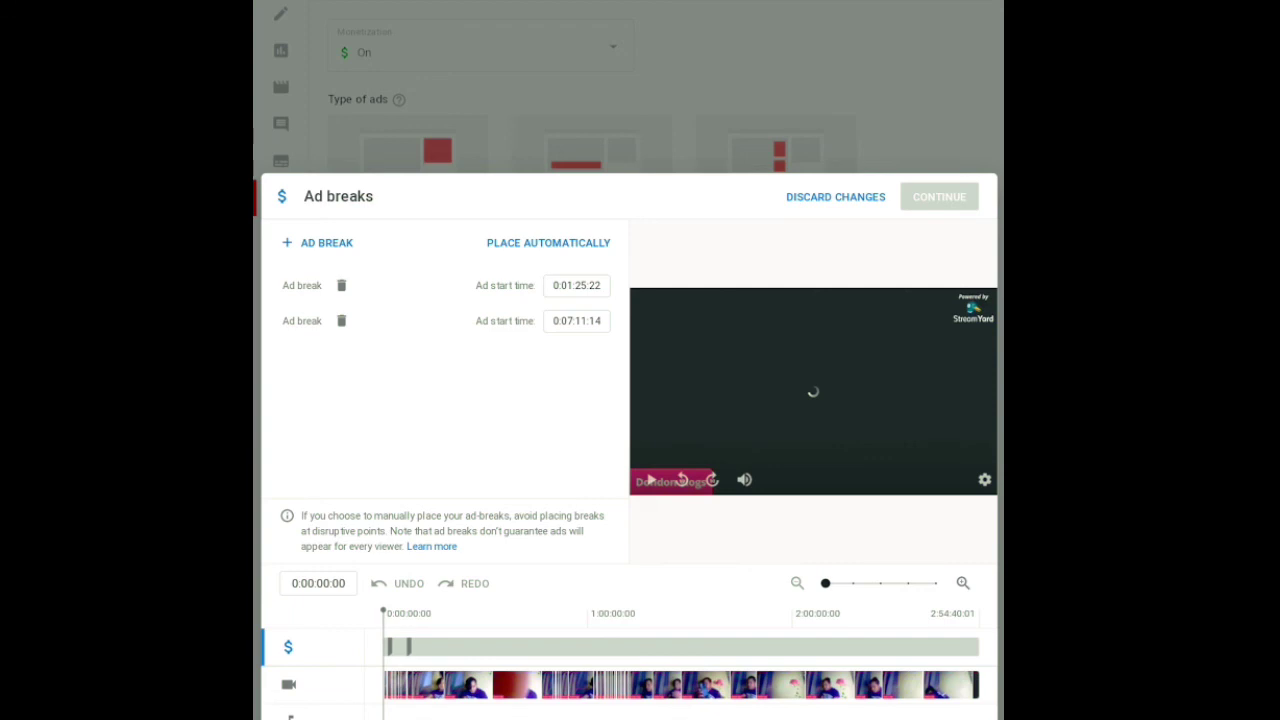
click(548, 242)
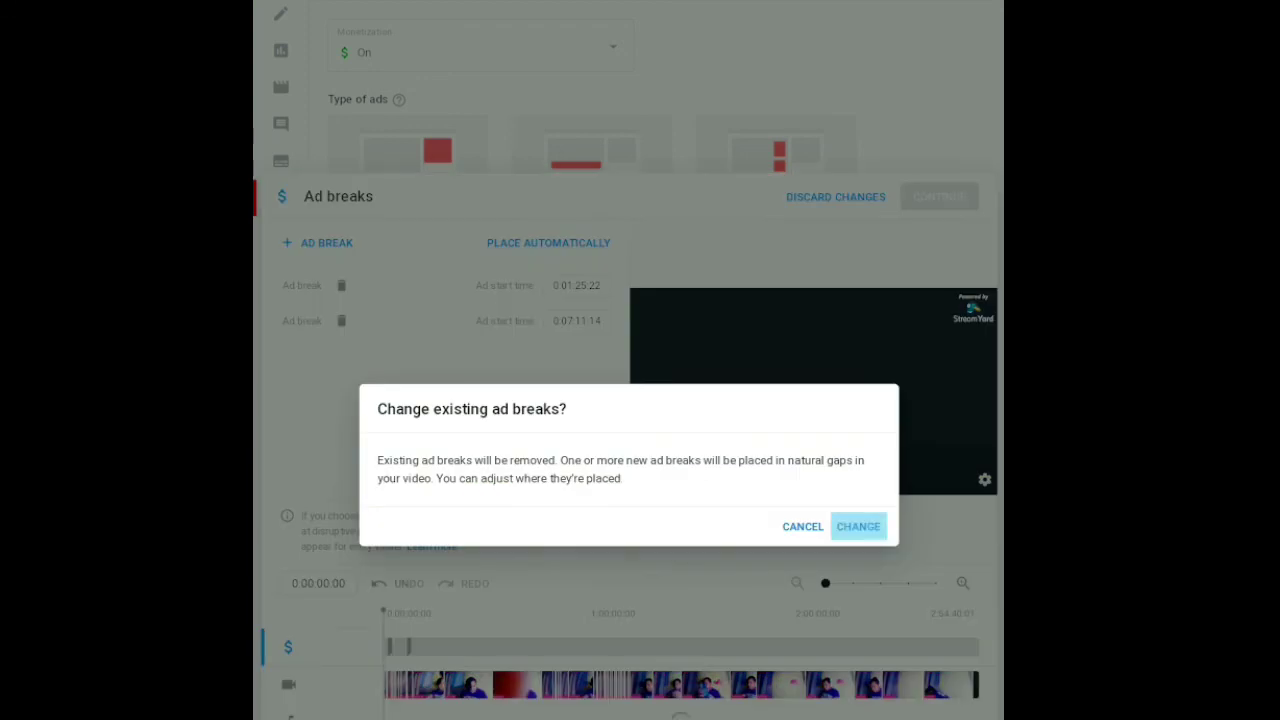
click(858, 526)
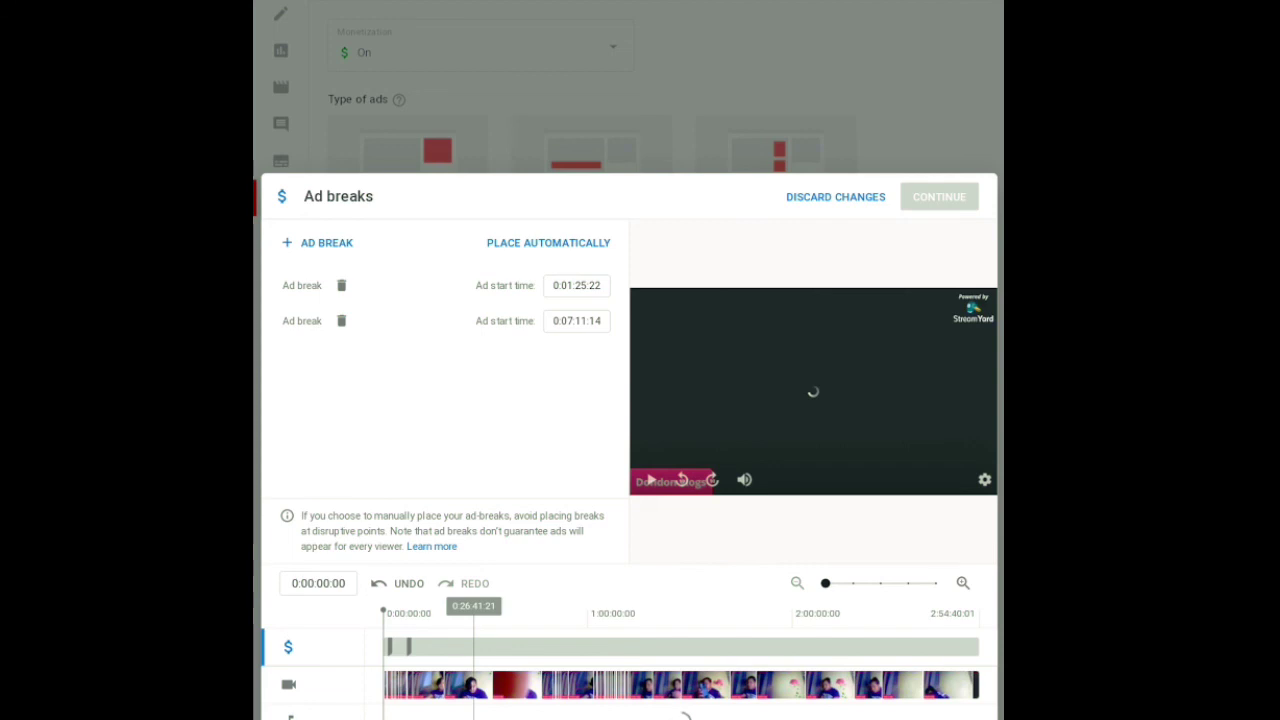
Step: Add ad breaks manually at about 0:25:28:15, 0:46:25:19 and 1:13:28:27 on the timeline
click(470, 612)
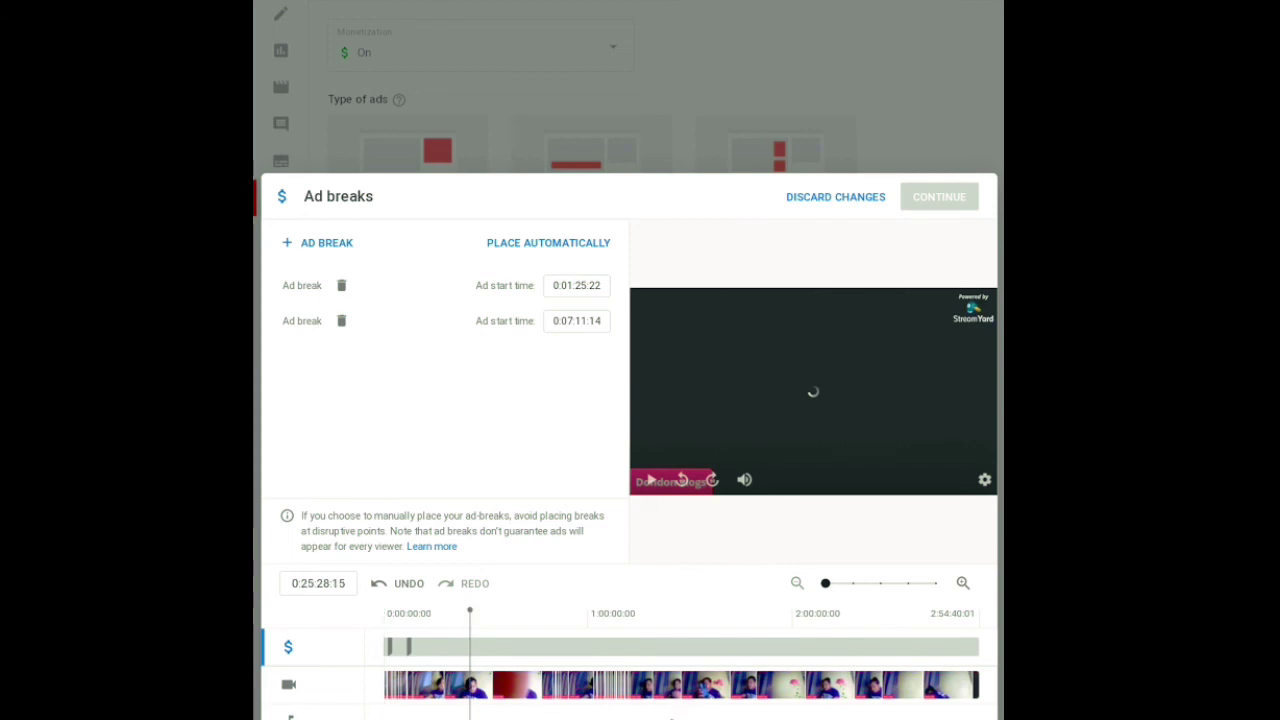
click(317, 242)
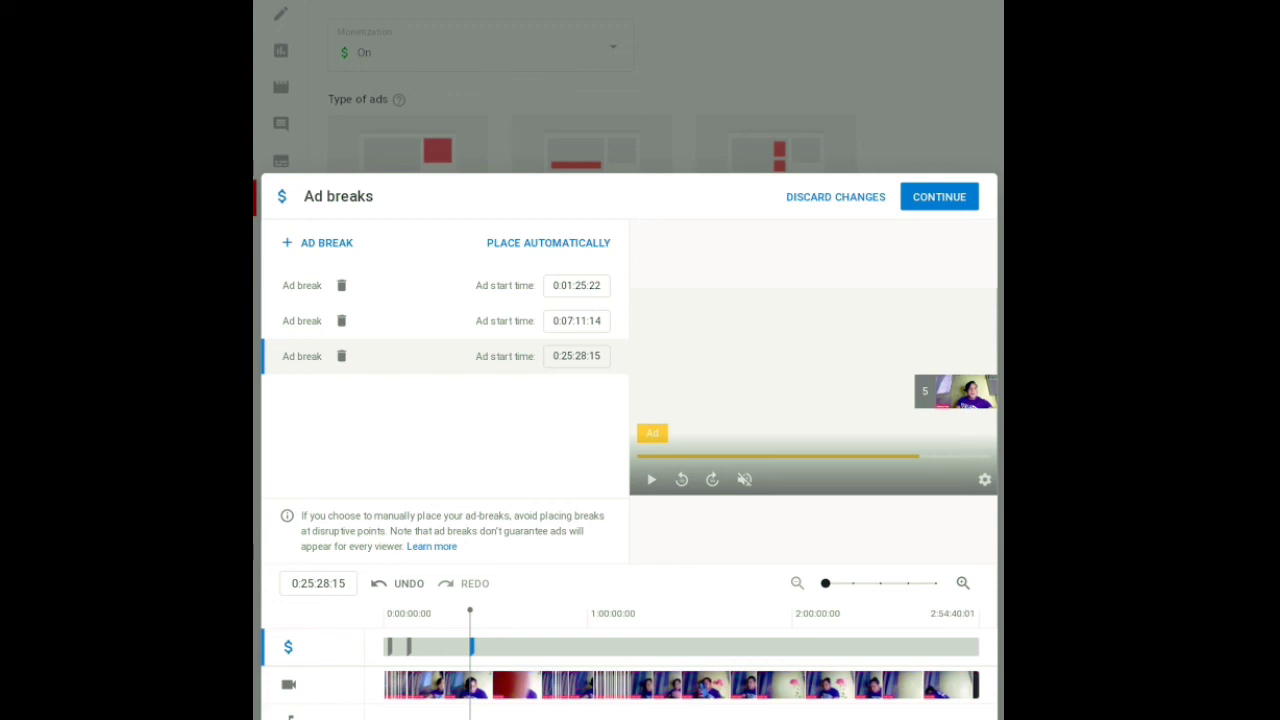
drag(470, 610, 541, 612)
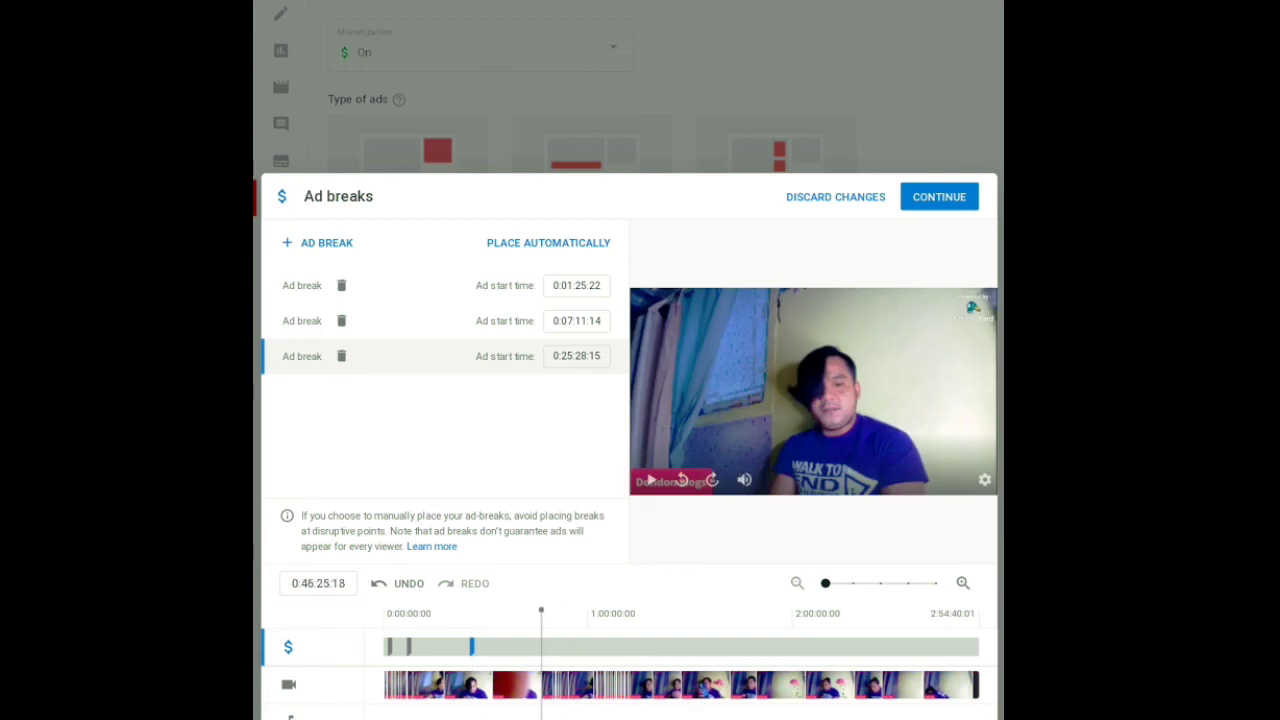
click(320, 242)
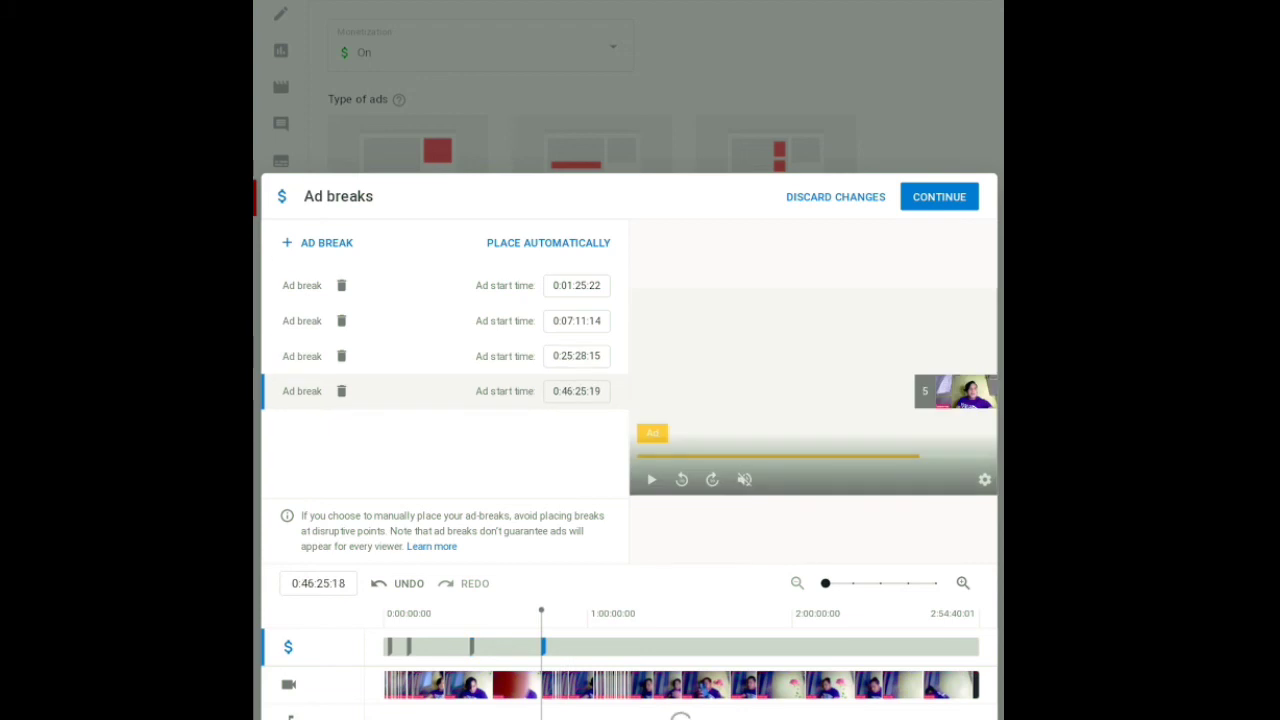
drag(541, 610, 633, 610)
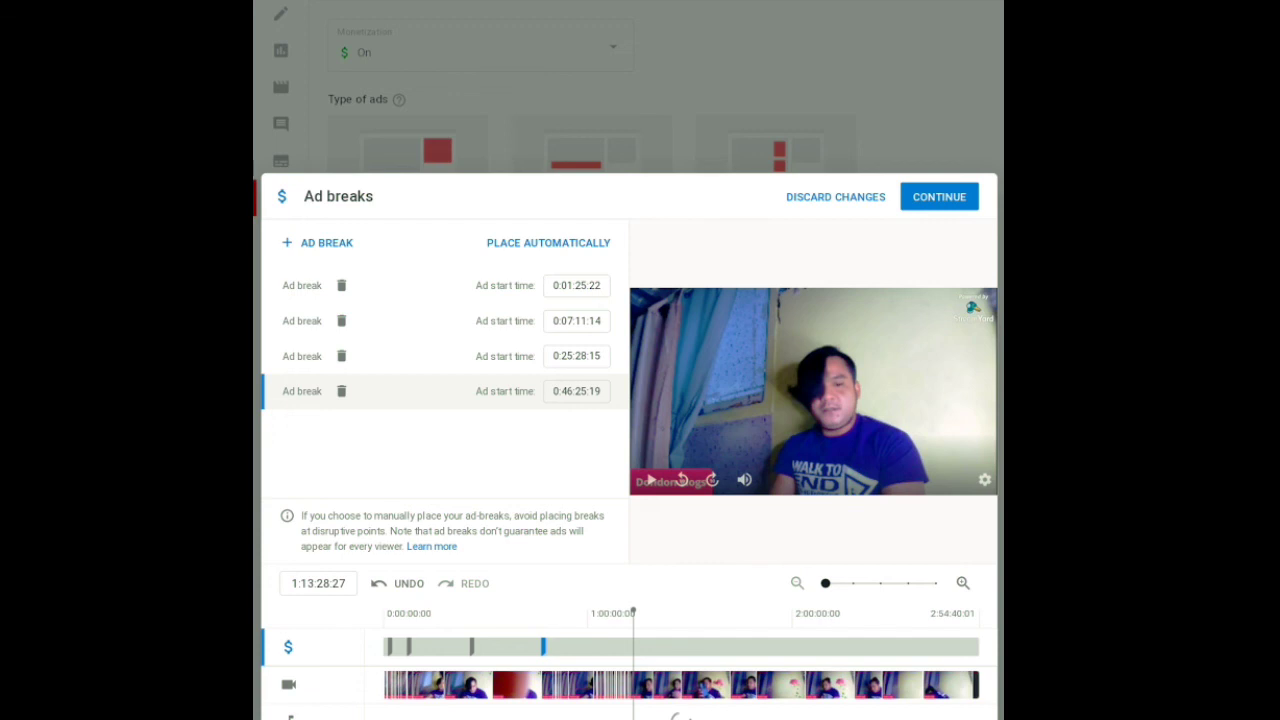
click(320, 242)
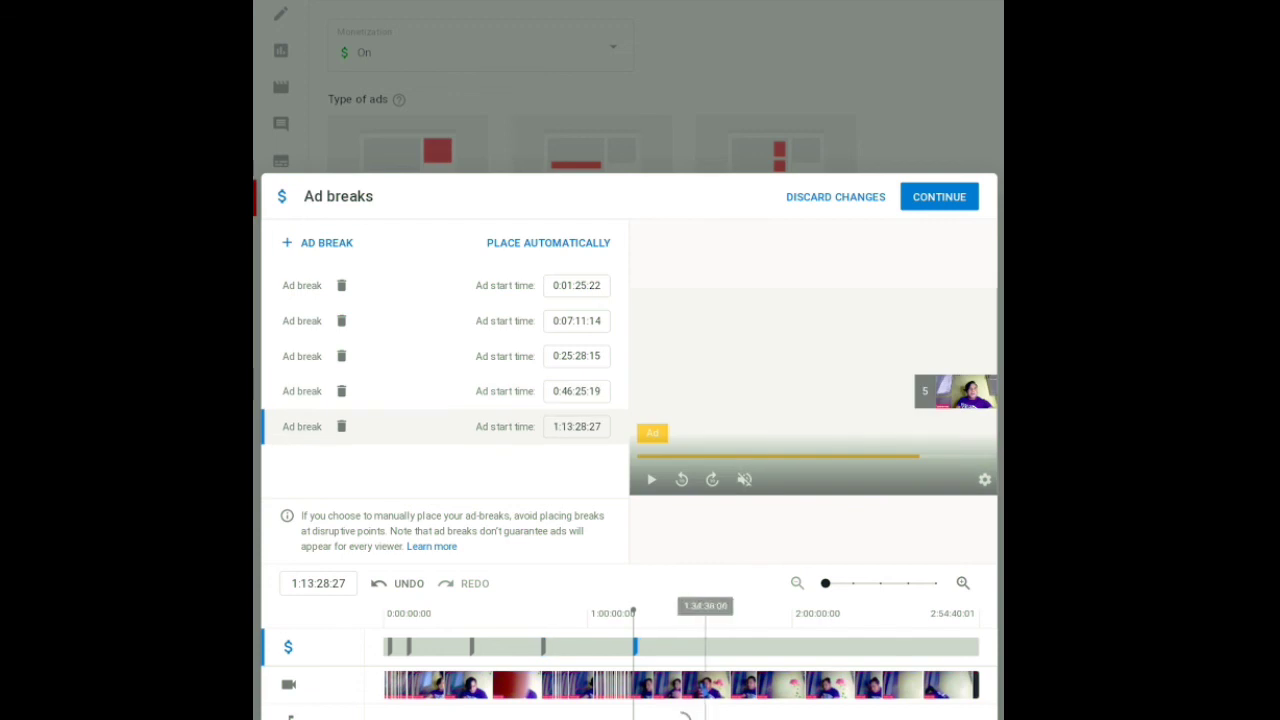
Step: Add ad breaks at about 1:35:51:14 and 2:00:03:26 on the timeline
click(709, 612)
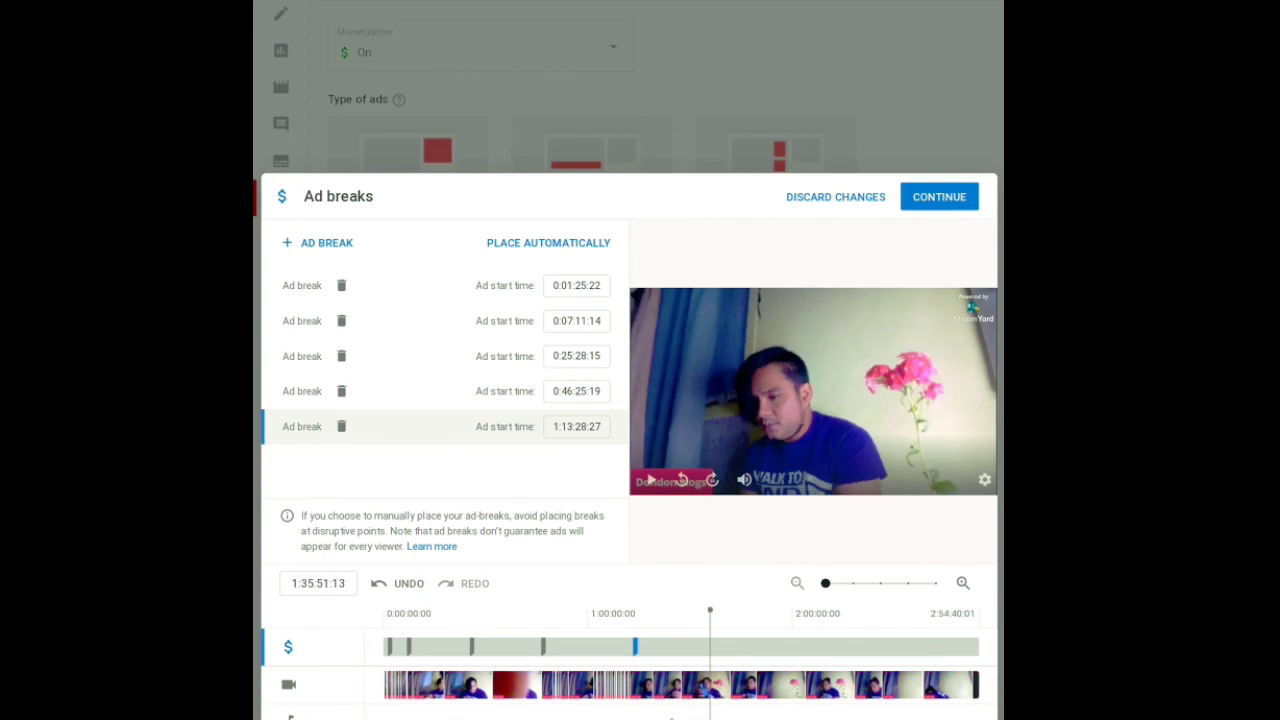
click(320, 242)
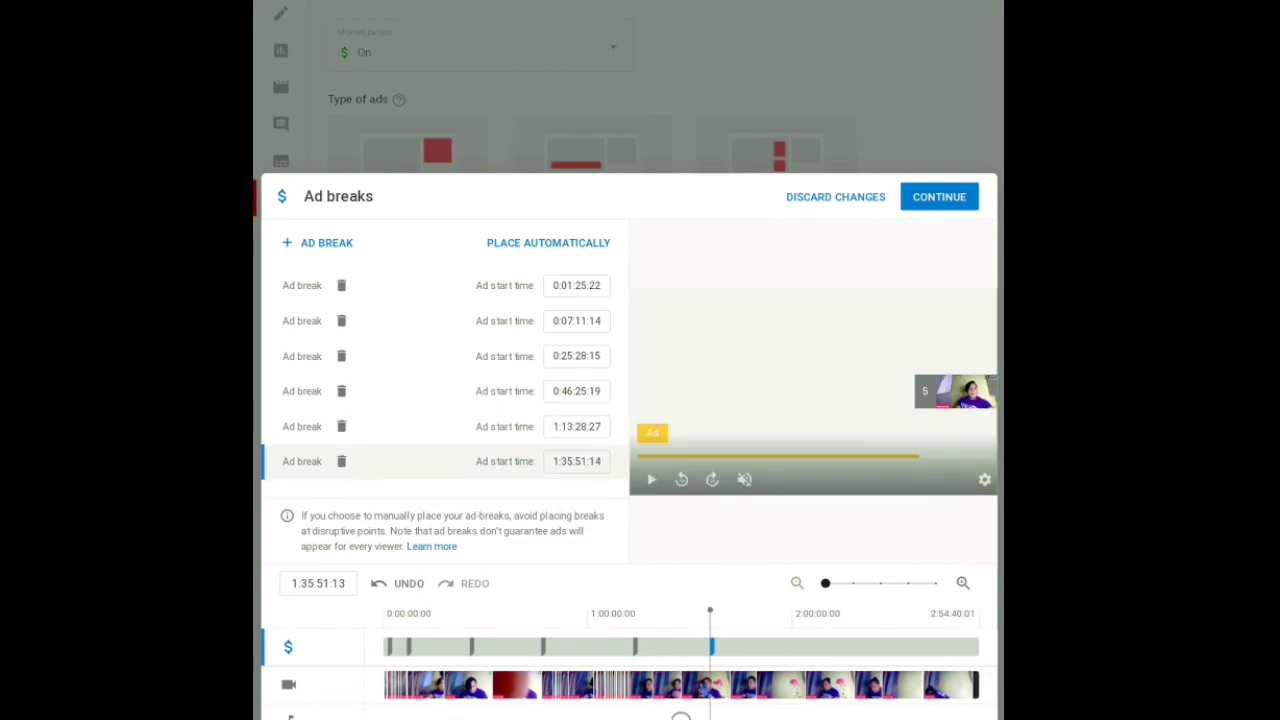
drag(710, 611, 793, 611)
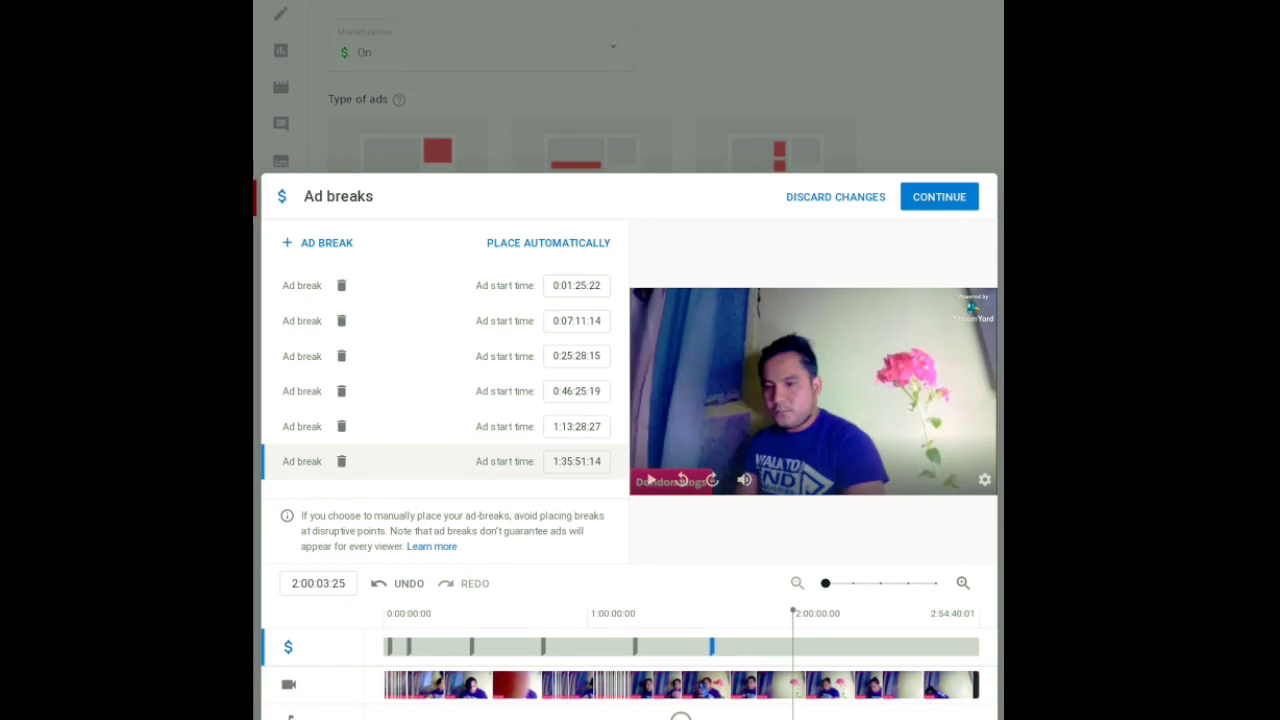
click(320, 242)
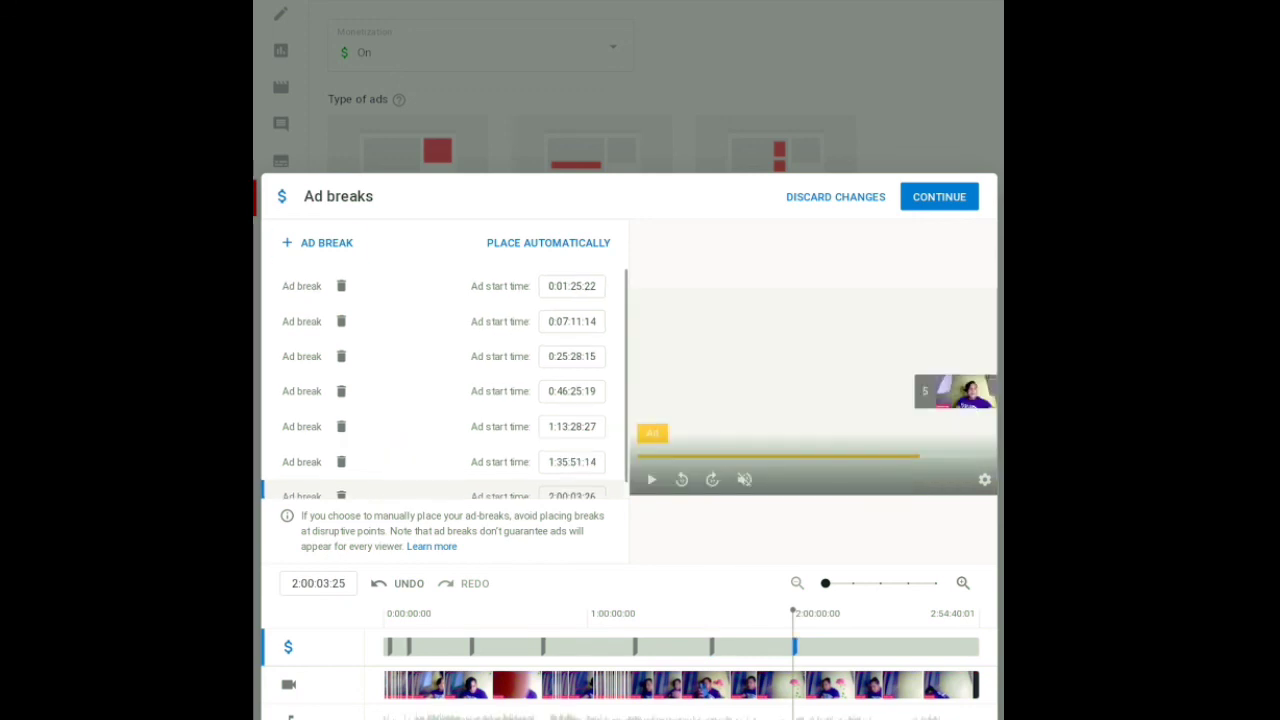
Step: Add an ad break about midway between 2:00:00:00 and the video's end, and another at the end, 2:54:40:01
drag(793, 612, 979, 612)
click(318, 242)
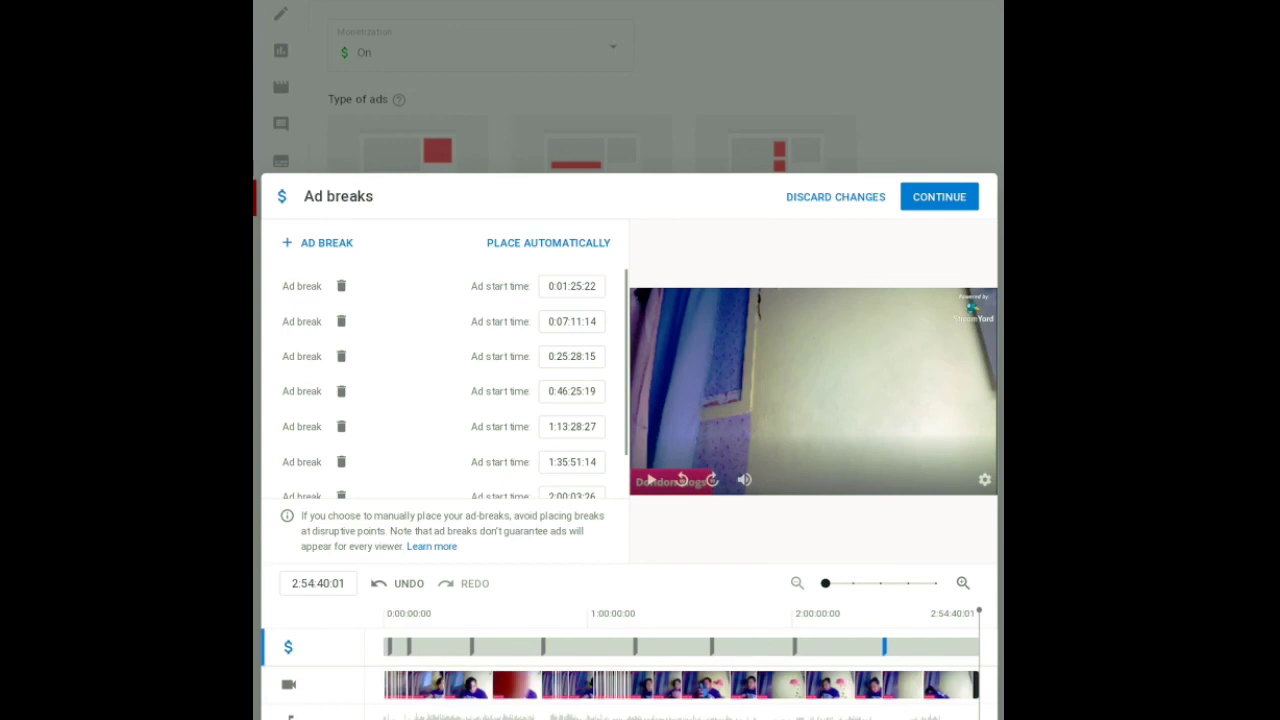
click(318, 242)
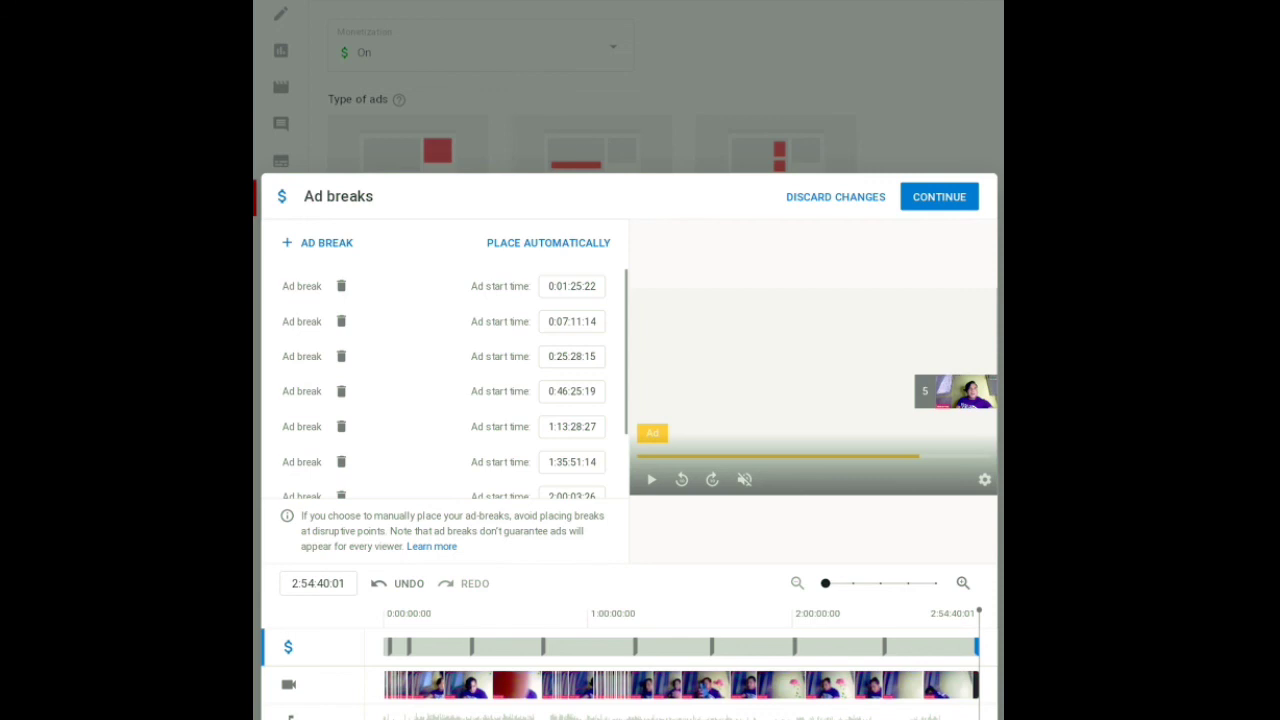
Step: Close the ad break editor and go from the monetization settings to the video's details page
key(Escape)
scroll(582, 284, right, 1)
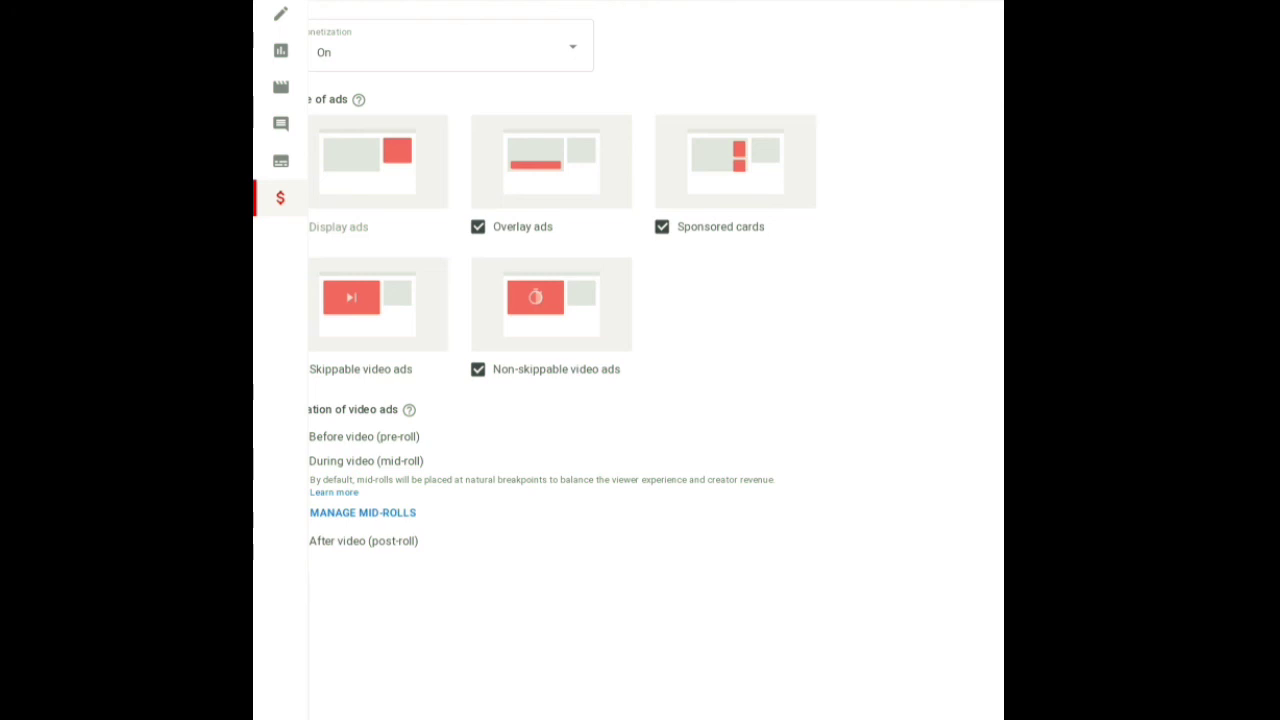
click(280, 14)
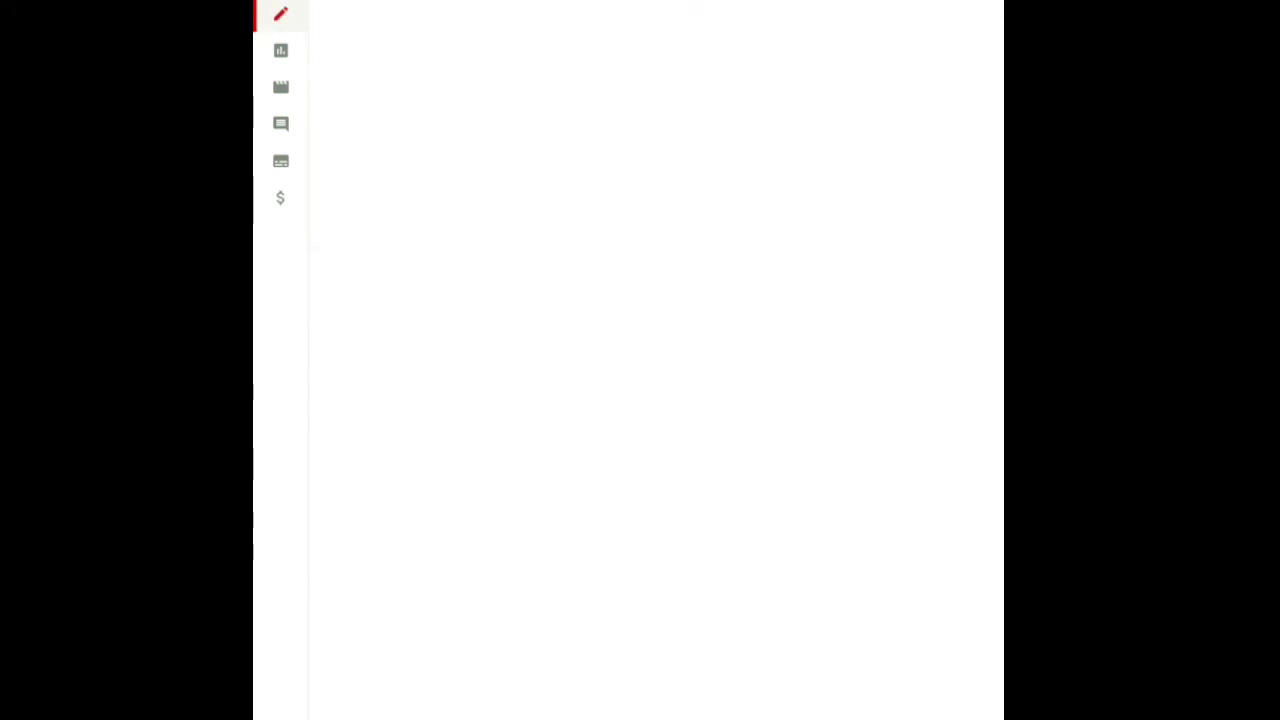